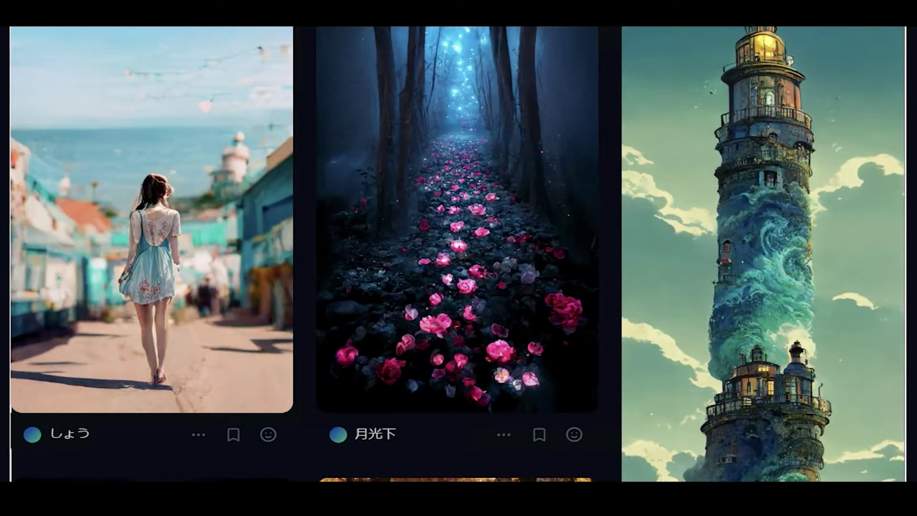
- Scroll down through the long Midjourney page to browse its content
scroll(459, 253, down, 5)
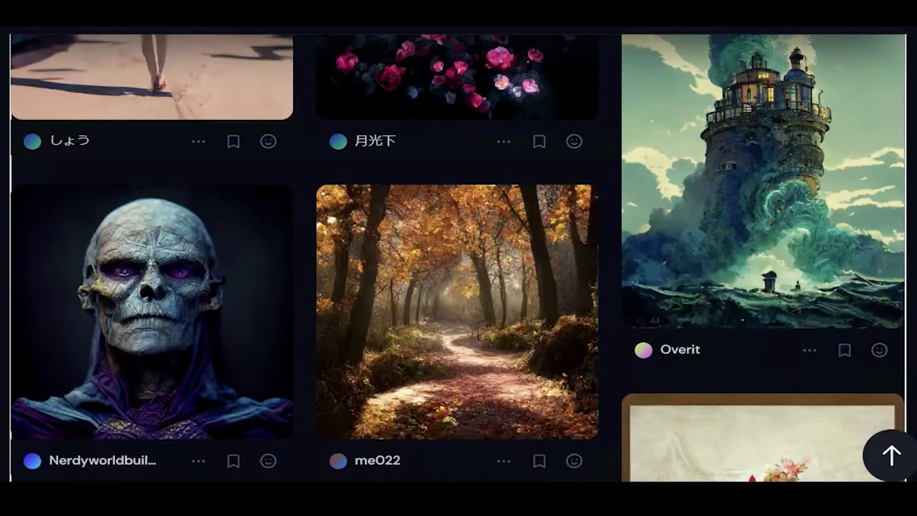
scroll(459, 253, down, 2)
scroll(458, 258, down, 4)
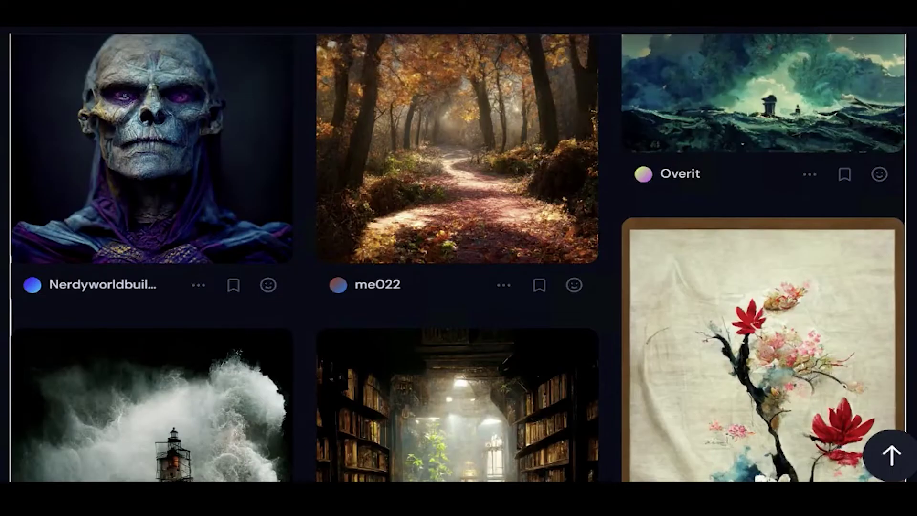
scroll(459, 258, down, 1)
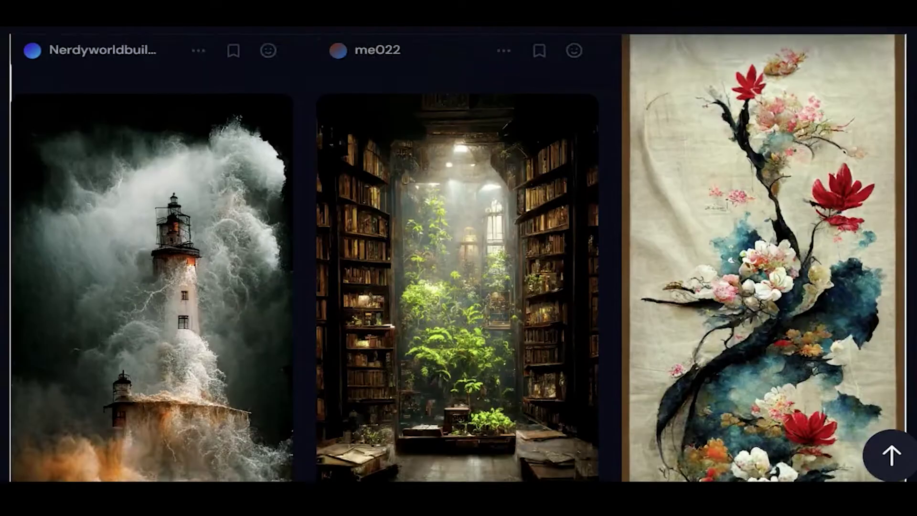
scroll(458, 258, down, 1)
scroll(458, 258, down, 4)
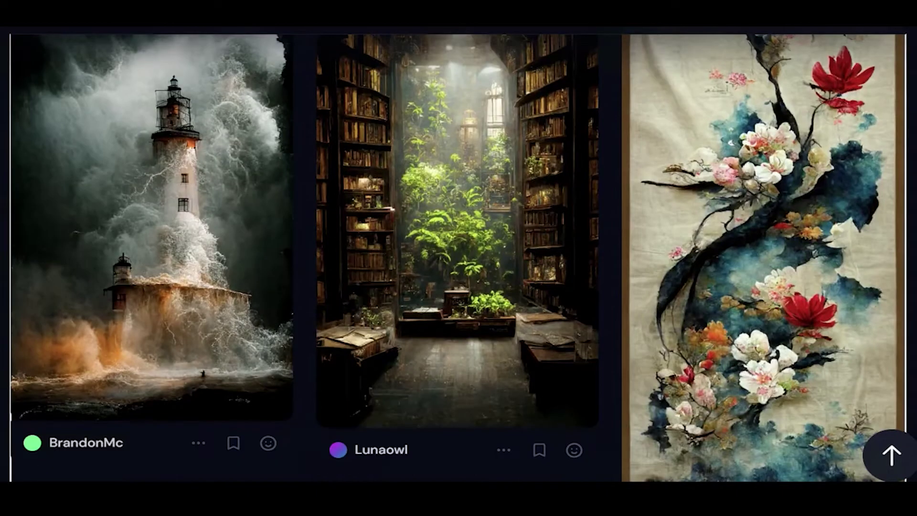
scroll(458, 258, down, 5)
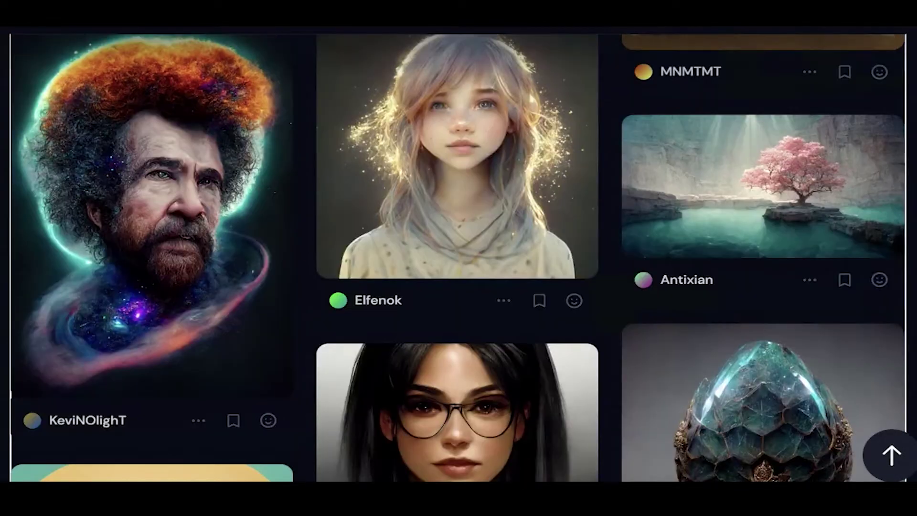
scroll(459, 258, down, 1)
scroll(459, 257, down, 3)
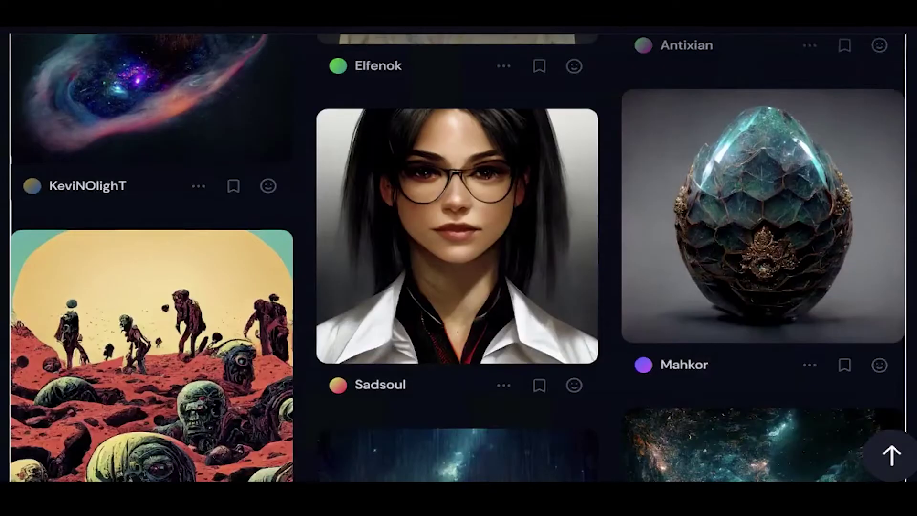
scroll(458, 258, down, 2)
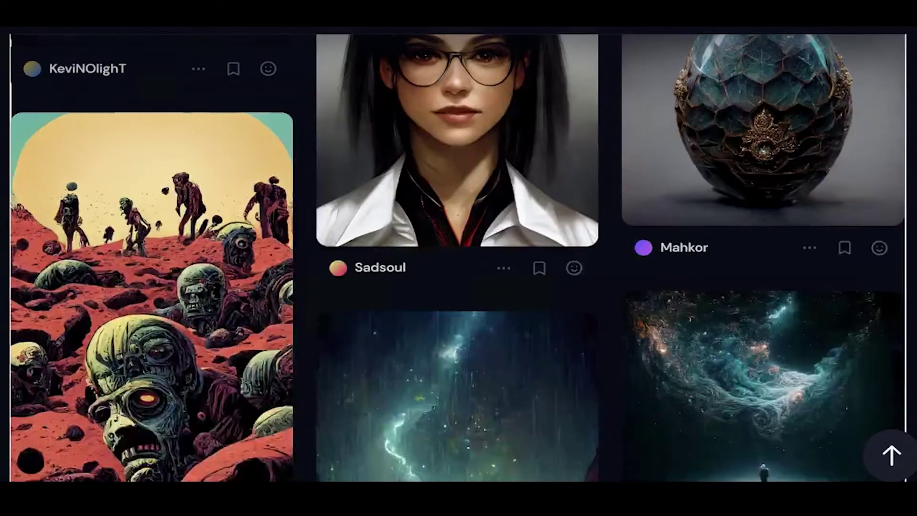
scroll(458, 258, down, 1)
scroll(459, 258, down, 3)
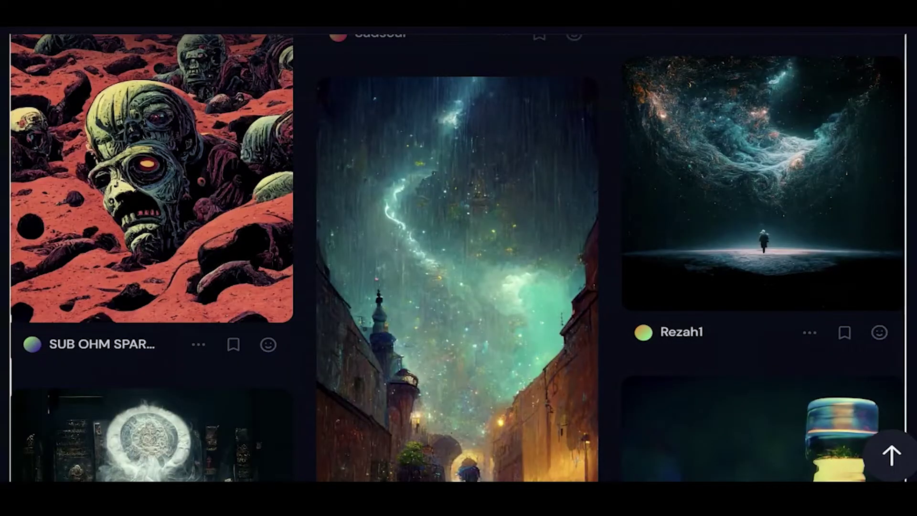
scroll(458, 257, down, 6)
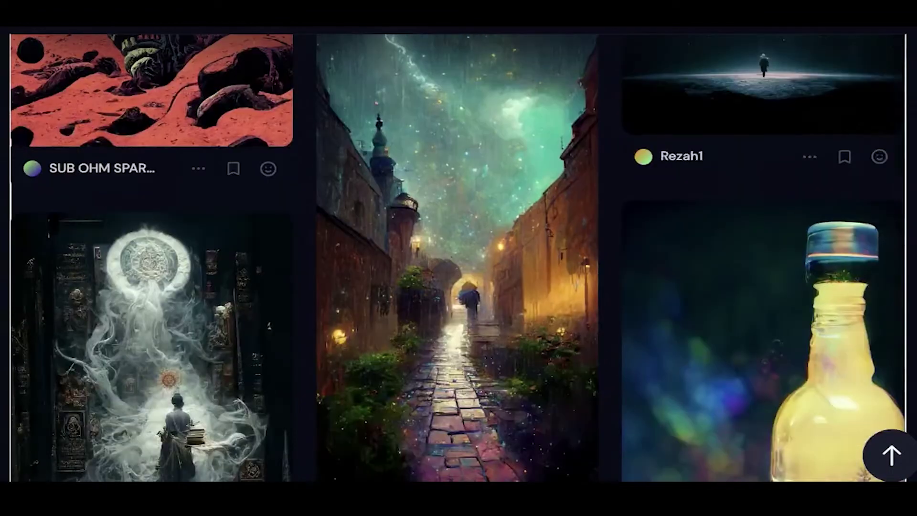
scroll(458, 258, down, 5)
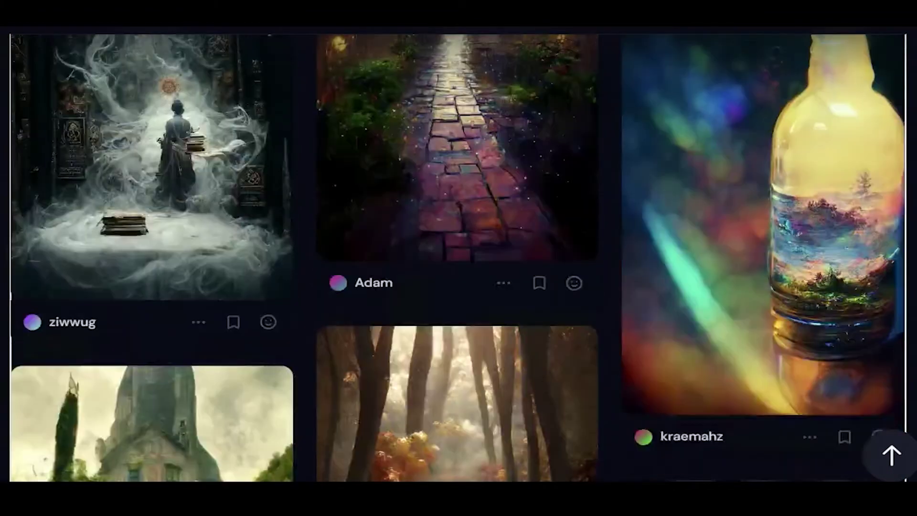
scroll(458, 258, down, 5)
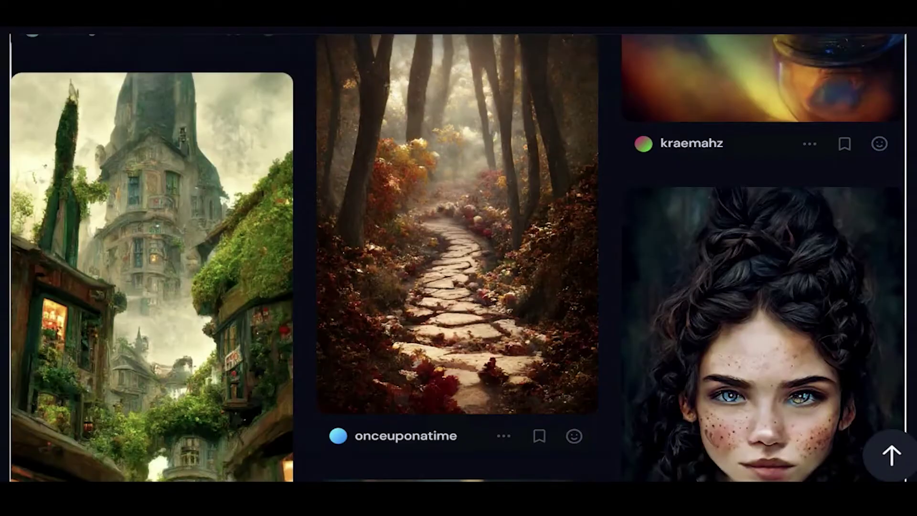
scroll(458, 258, down, 5)
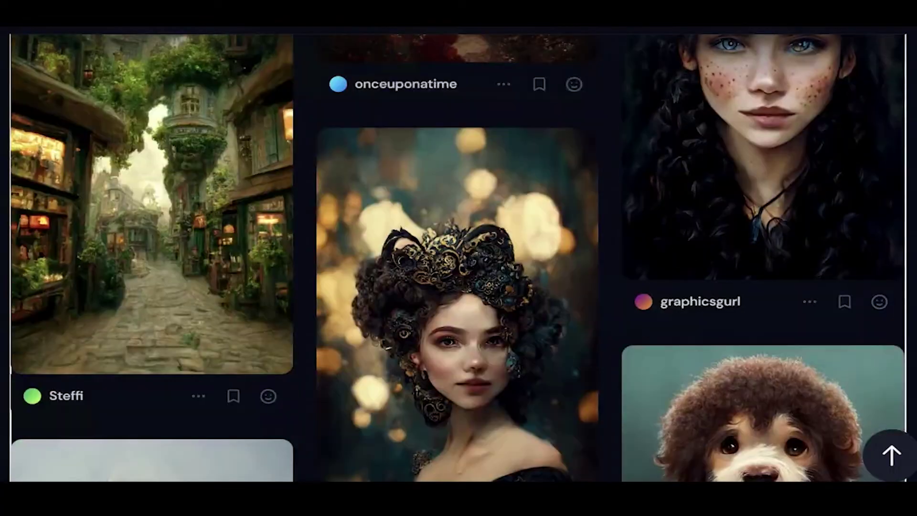
scroll(458, 258, down, 2)
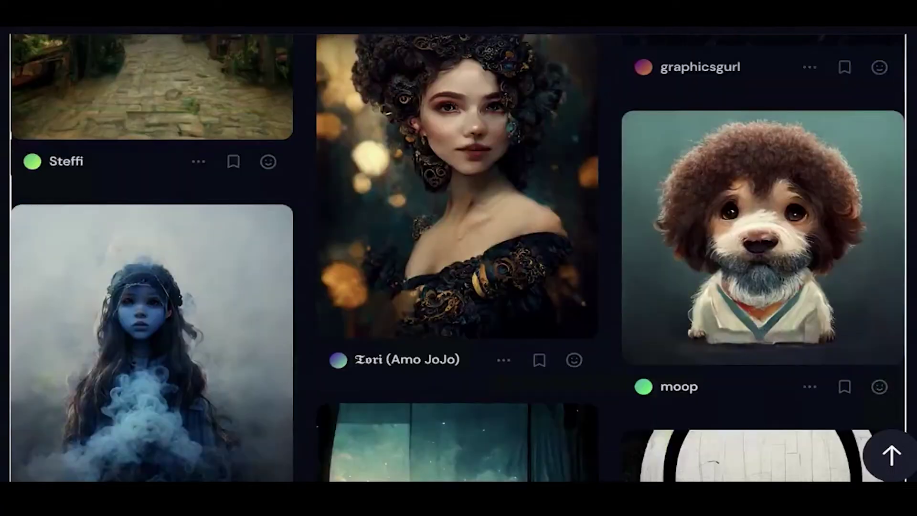
scroll(458, 258, down, 4)
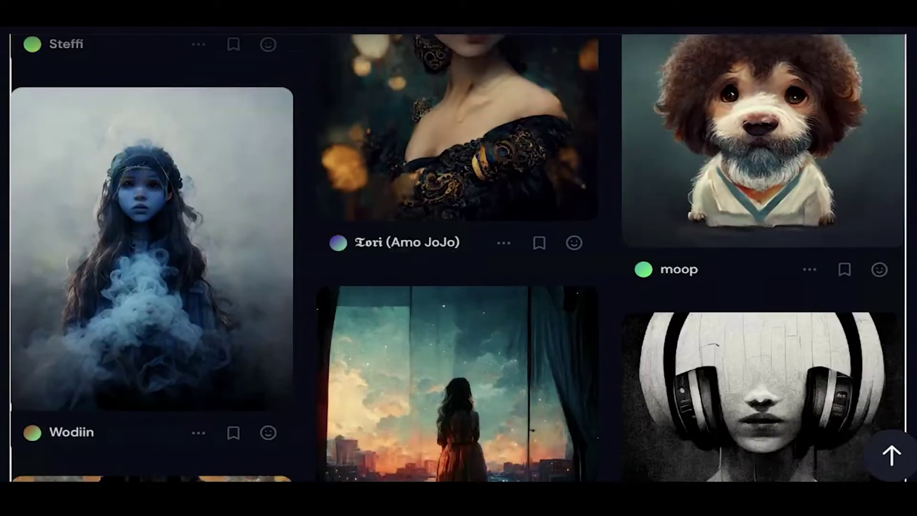
scroll(458, 258, down, 2)
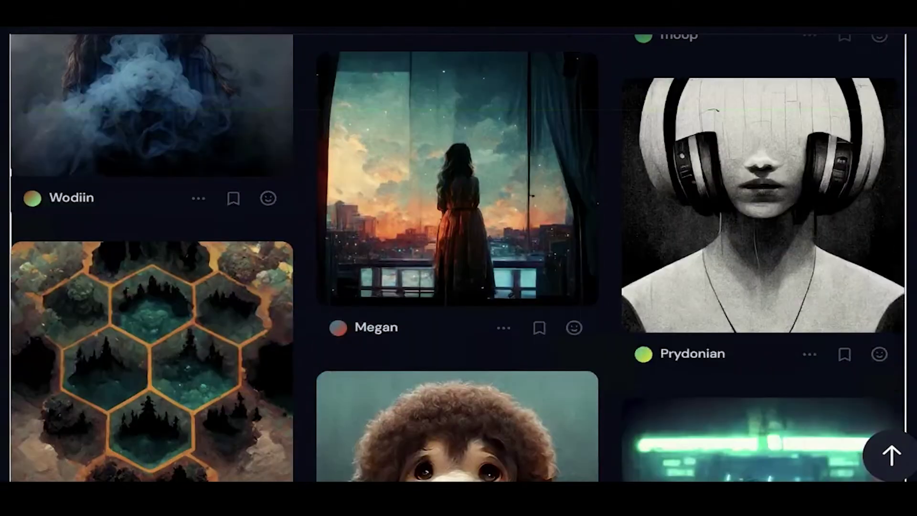
scroll(458, 258, down, 5)
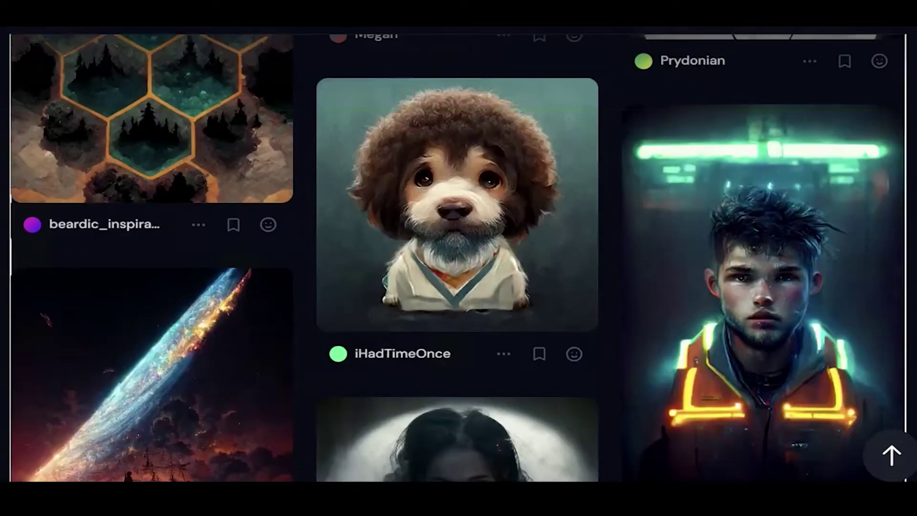
scroll(458, 258, down, 3)
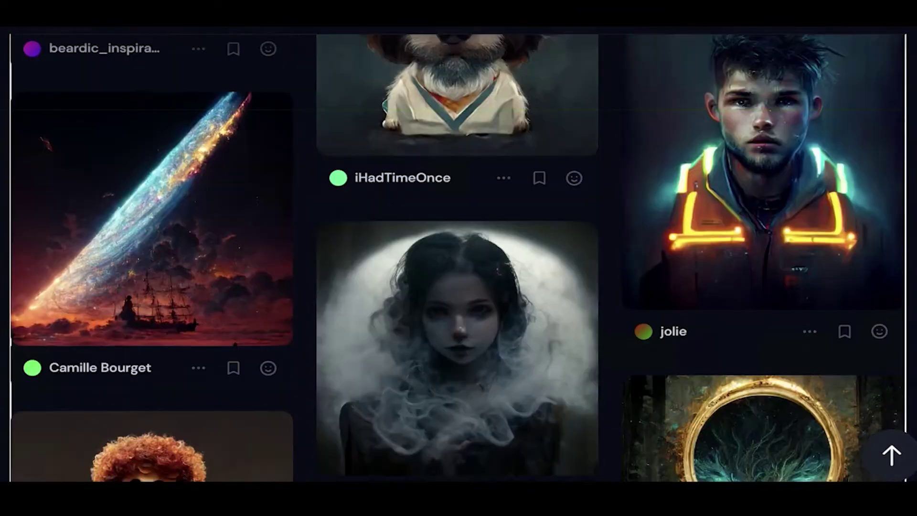
scroll(458, 258, down, 4)
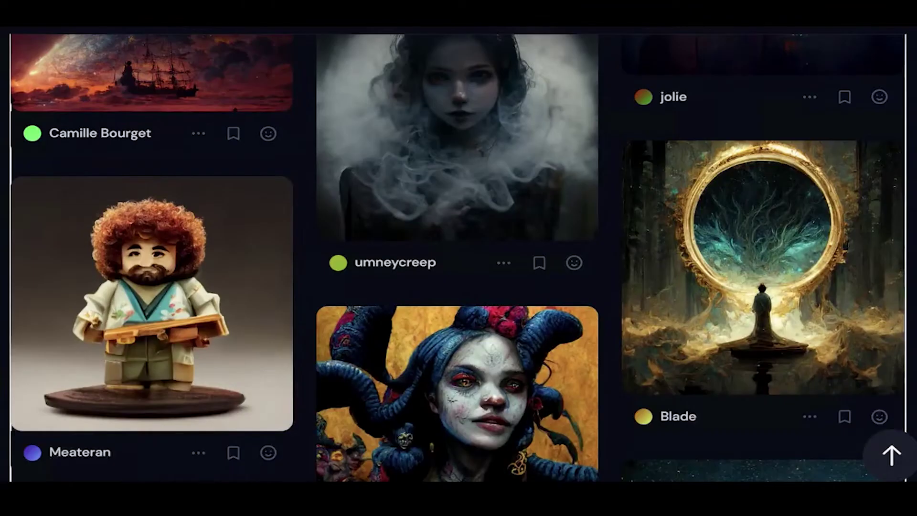
scroll(459, 258, down, 4)
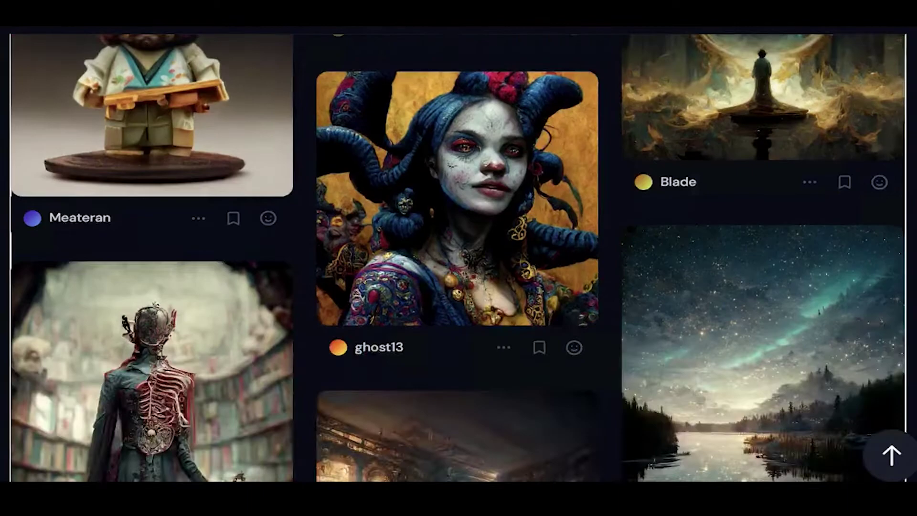
scroll(458, 257, down, 4)
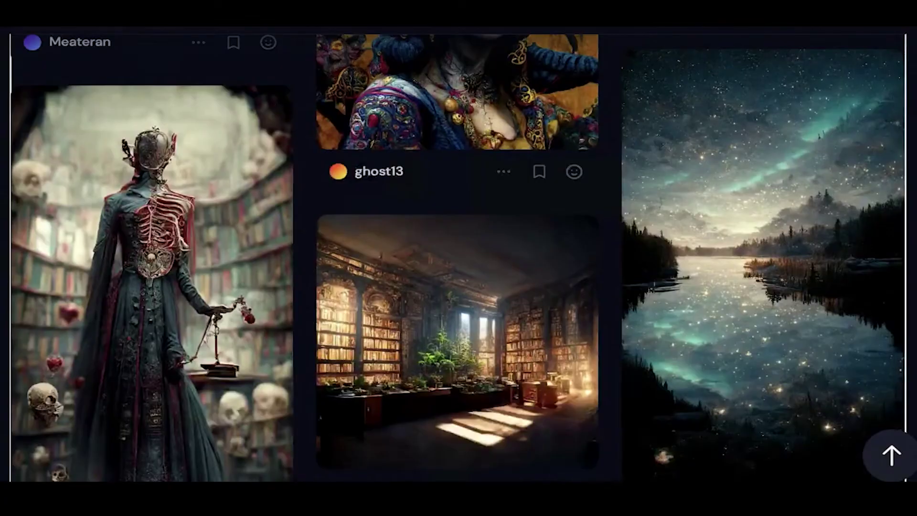
scroll(458, 257, down, 5)
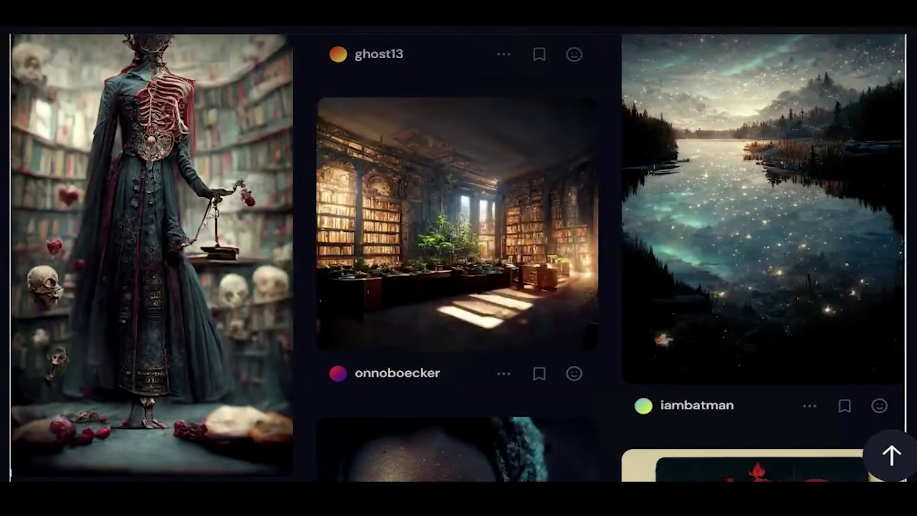
scroll(458, 258, down, 2)
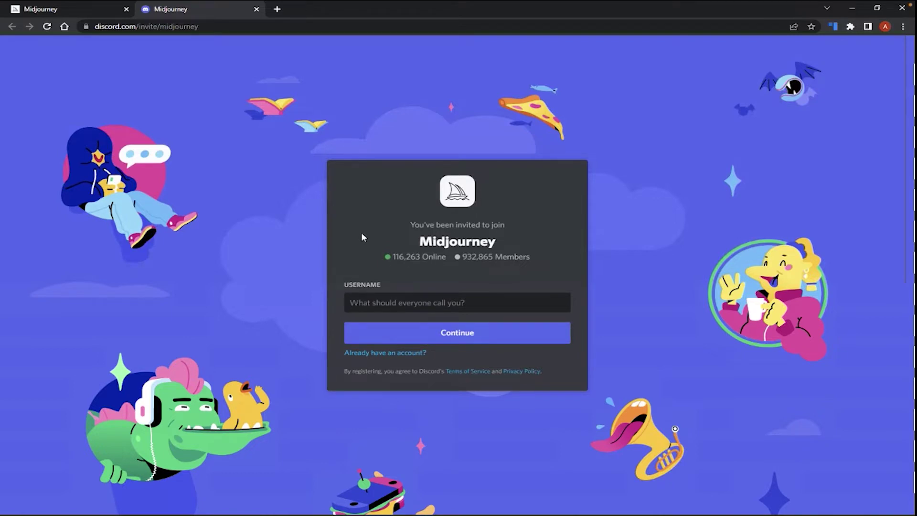
- Submit the username MidJourneyBeginnerTest and start the 'I am human' check
text(Mi)
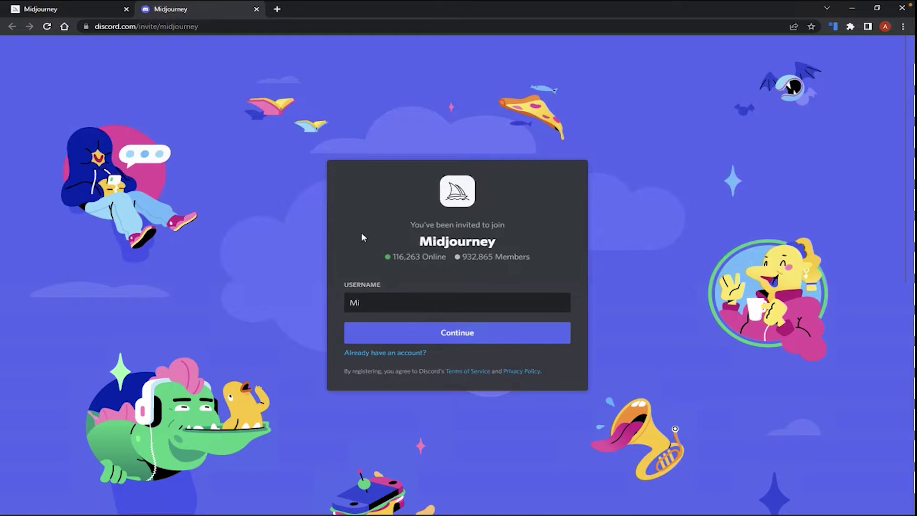
text(dJourneyBeginnerTest)
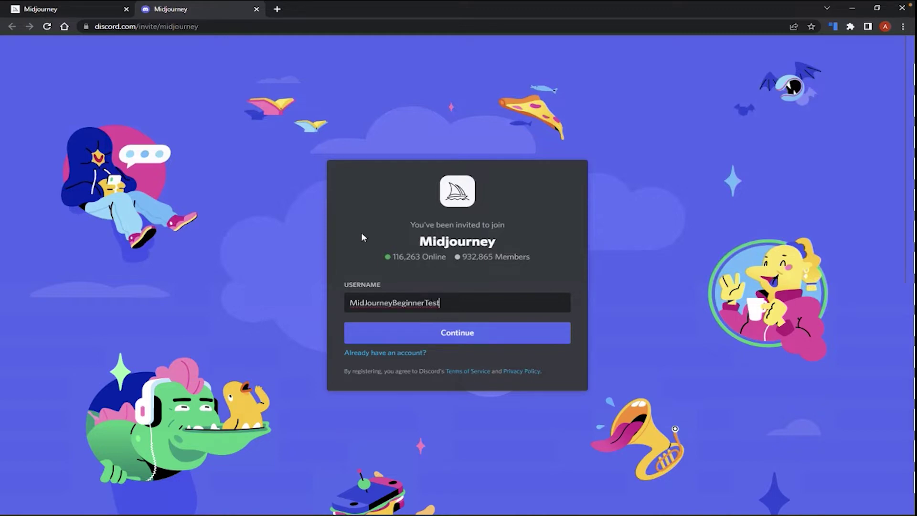
click(470, 336)
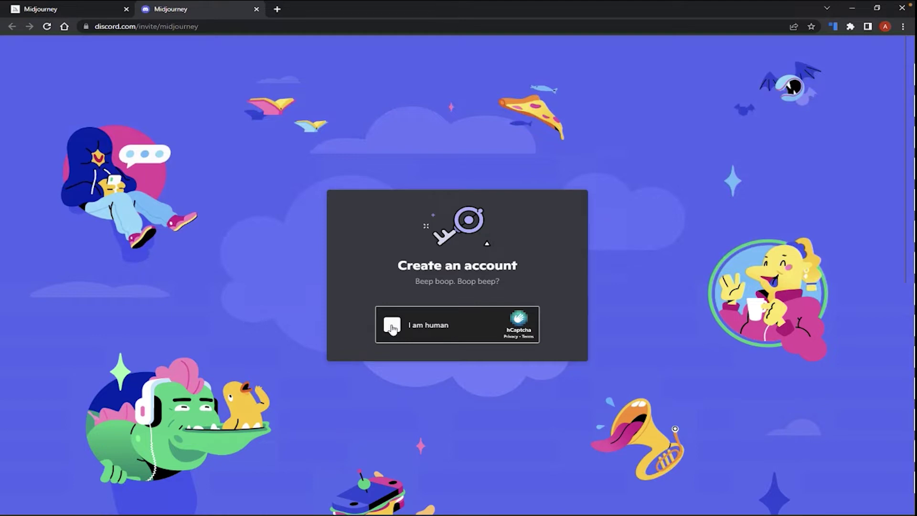
click(391, 326)
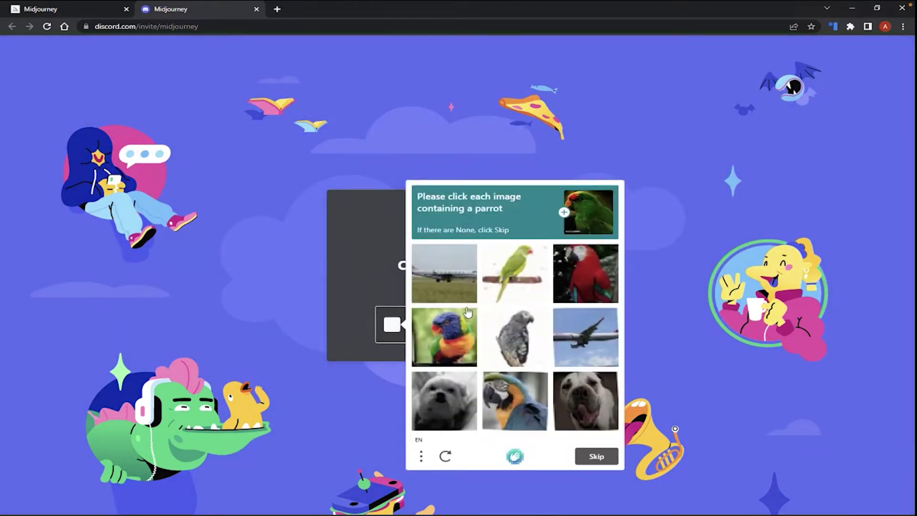
- Select the five parrot images in the hCaptcha and verify
click(509, 278)
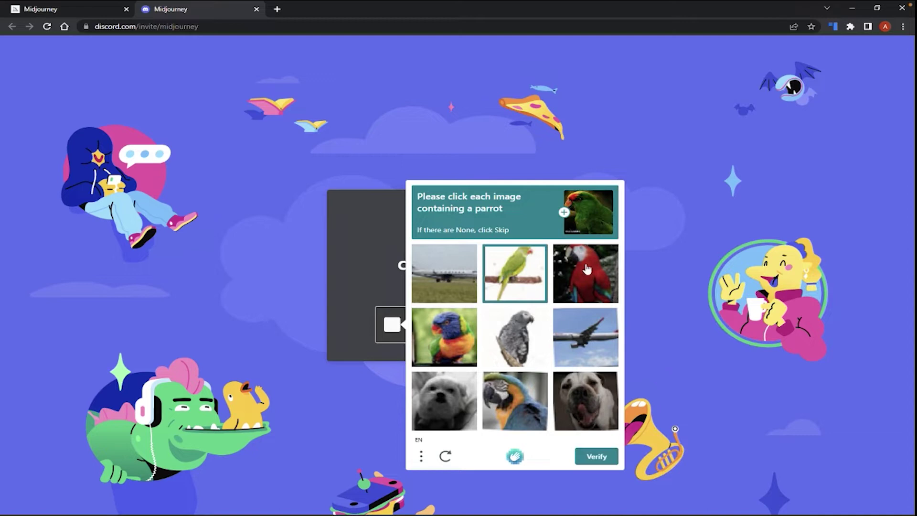
click(587, 268)
click(451, 330)
click(497, 334)
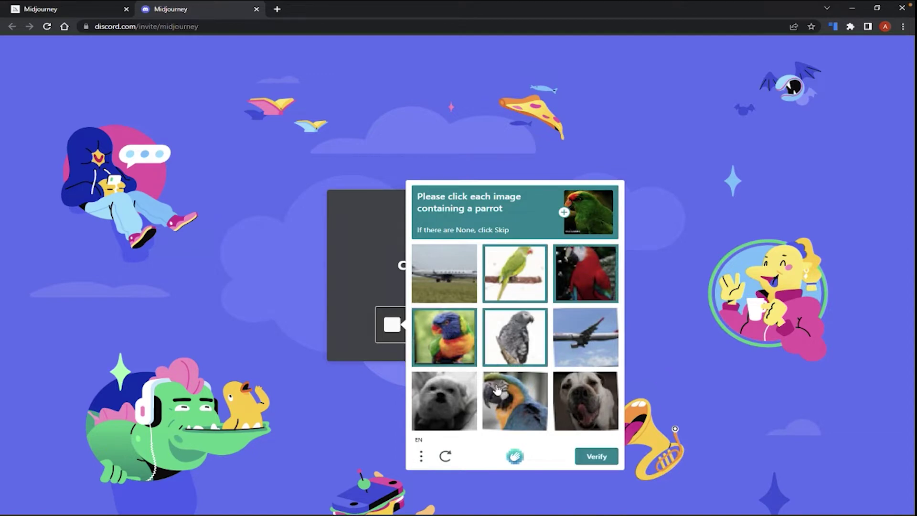
click(497, 388)
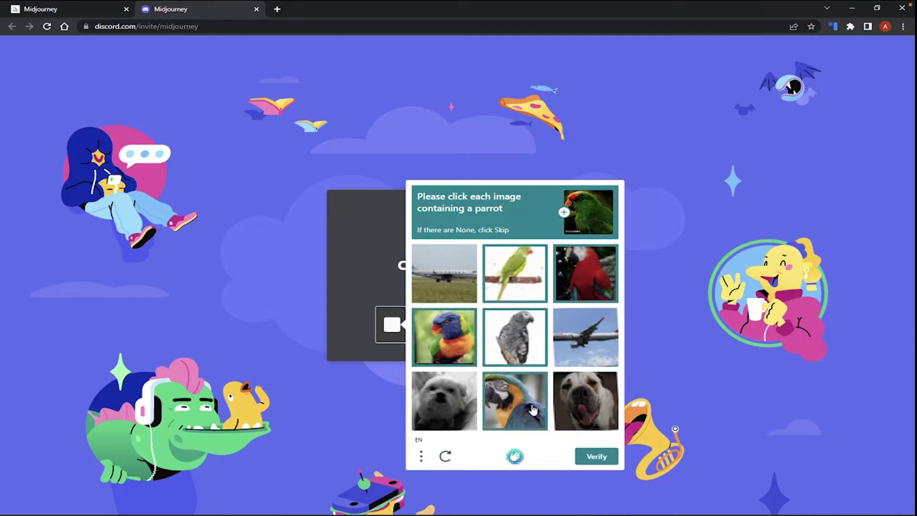
click(596, 457)
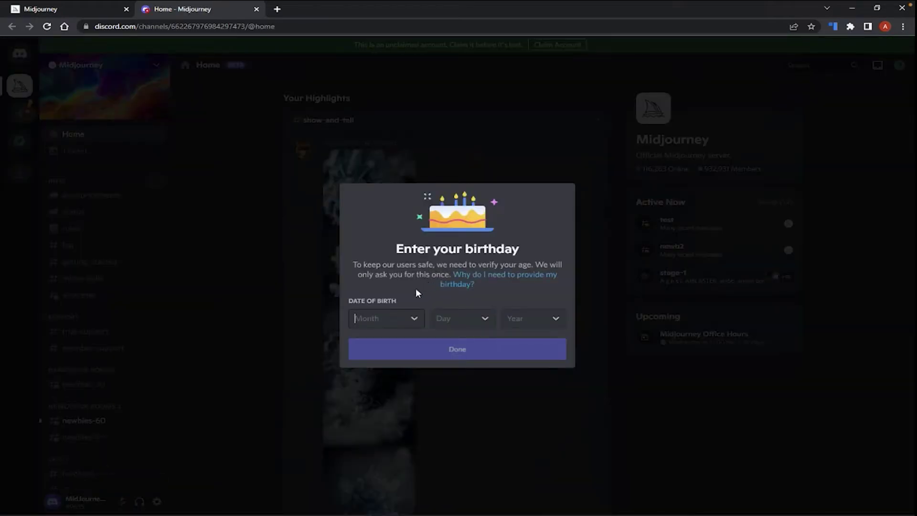
- Enter the birthday January 1, 1981 and confirm it
click(415, 320)
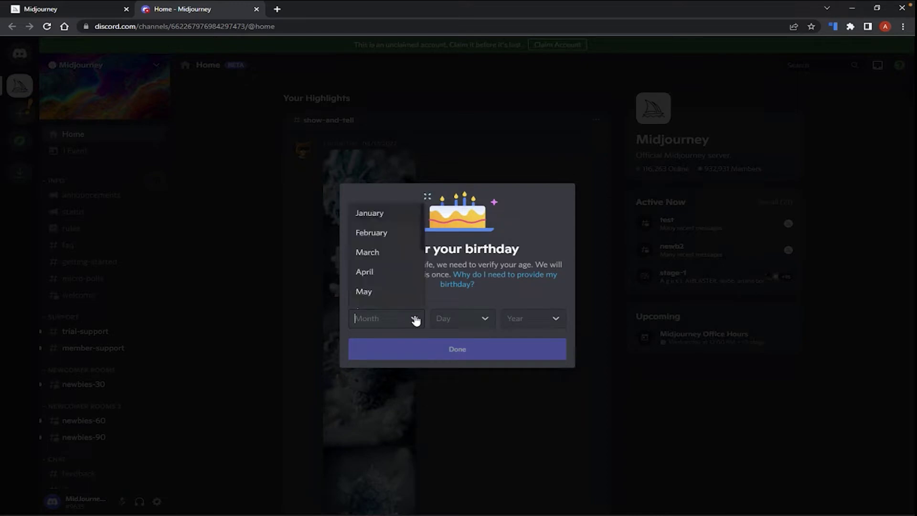
click(395, 214)
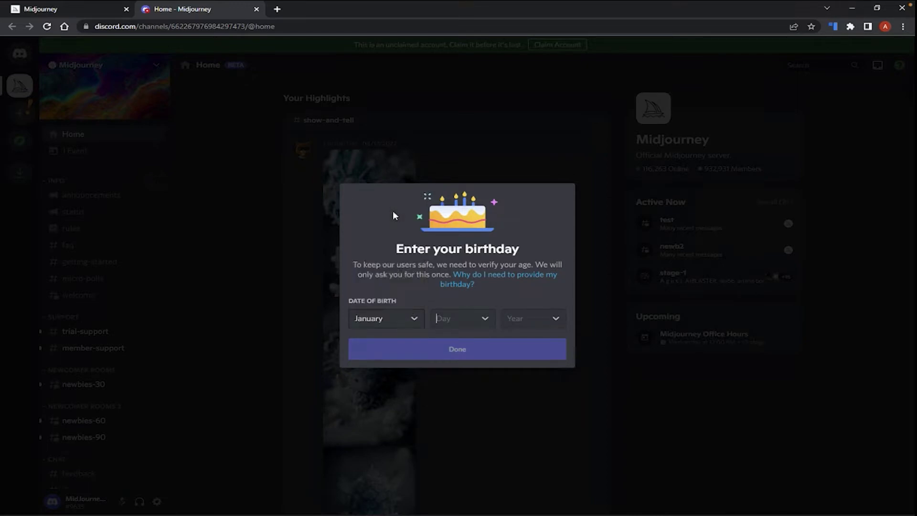
click(481, 319)
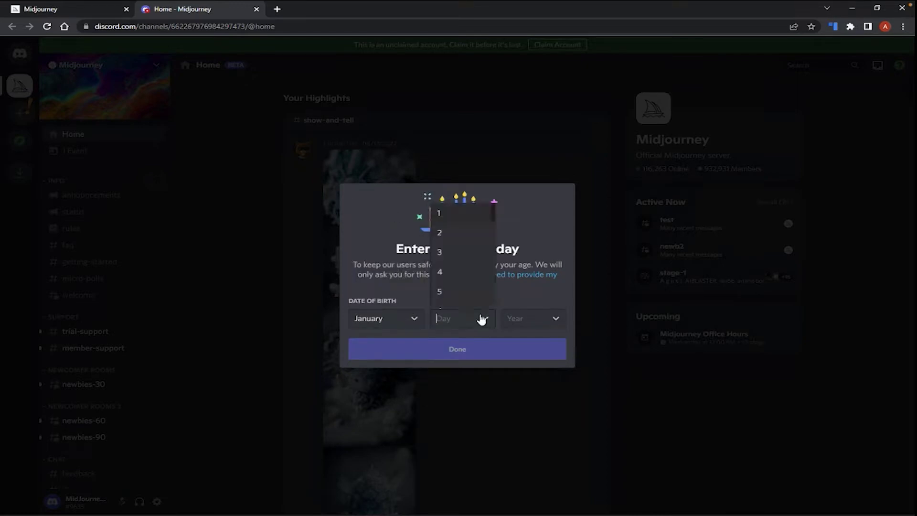
click(461, 213)
click(547, 319)
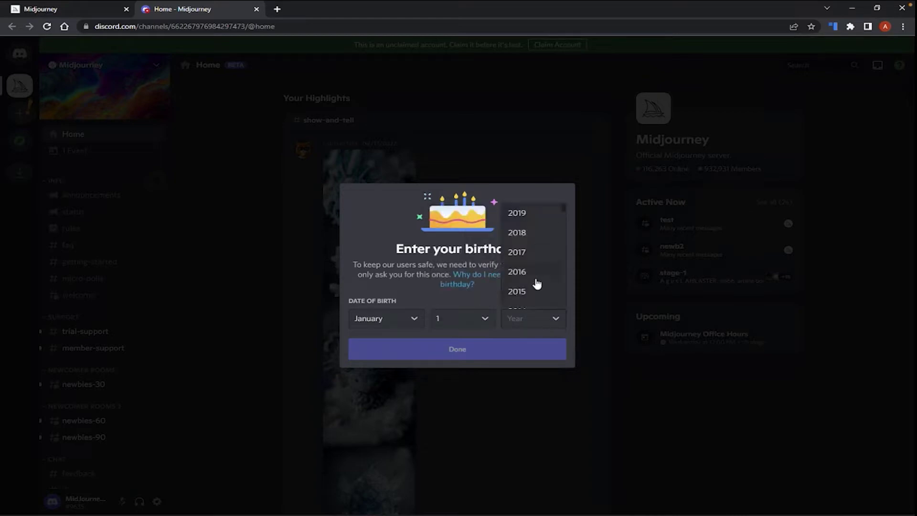
scroll(537, 284, down, 15)
scroll(537, 283, up, 4)
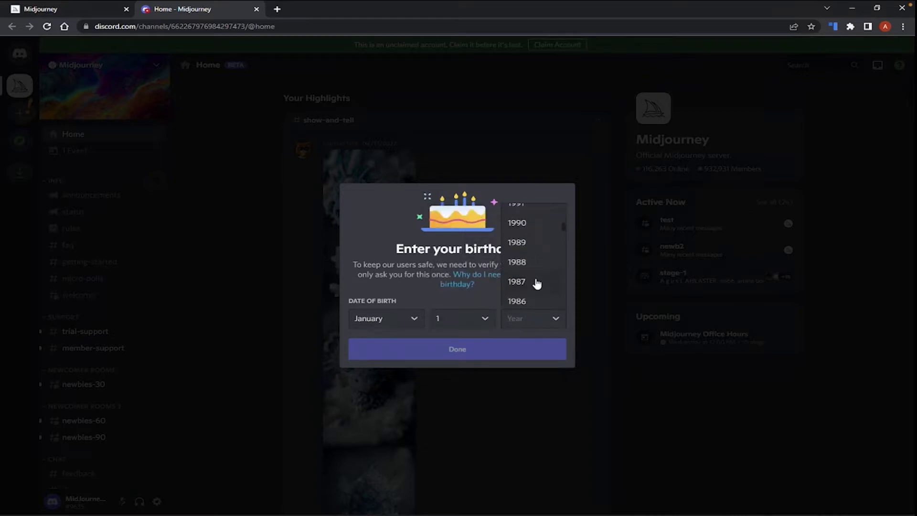
scroll(535, 287, down, 2)
click(533, 300)
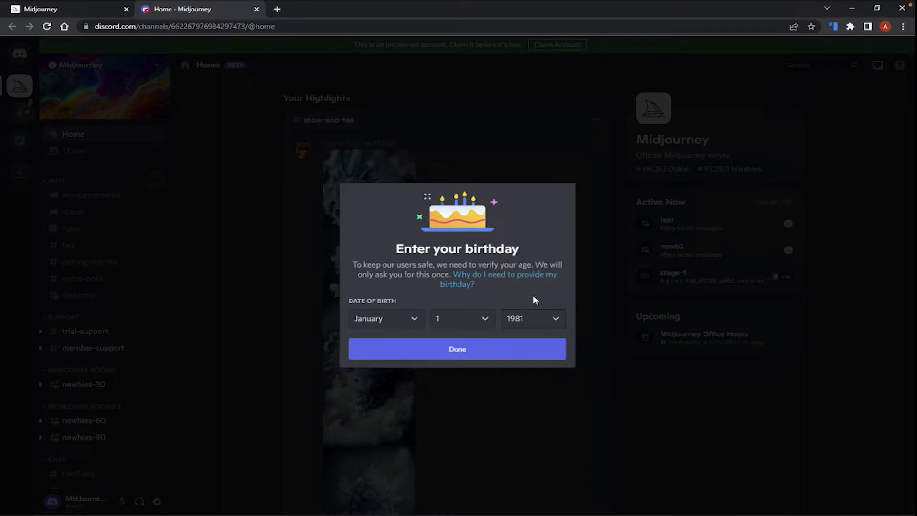
click(475, 354)
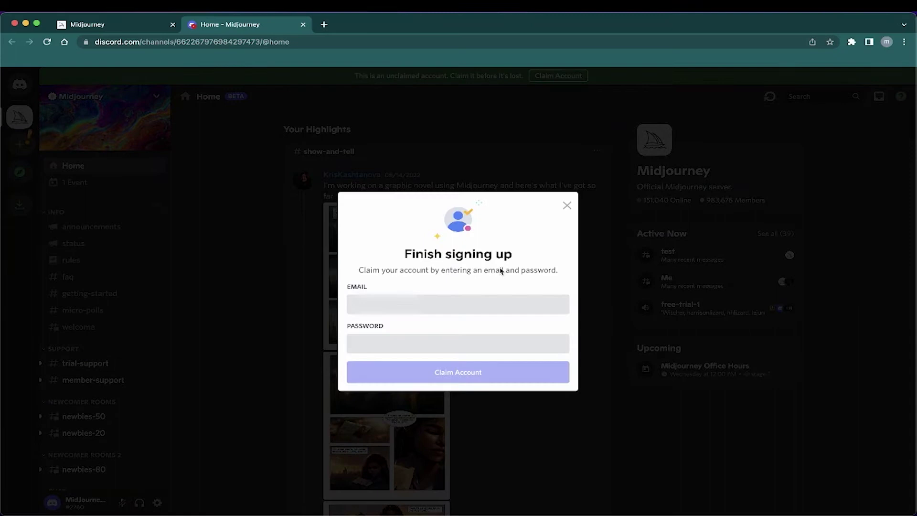
- Fill in the account's email address and a password, then claim the account
click(431, 306)
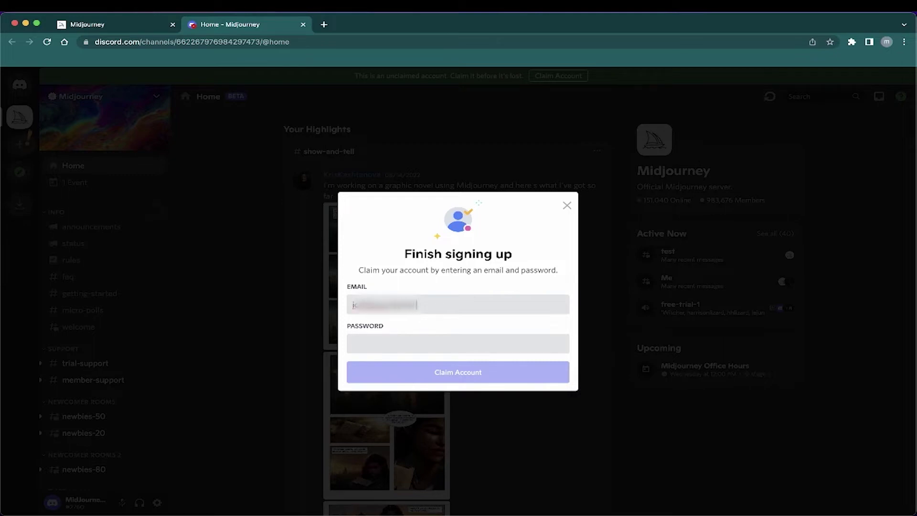
click(354, 344)
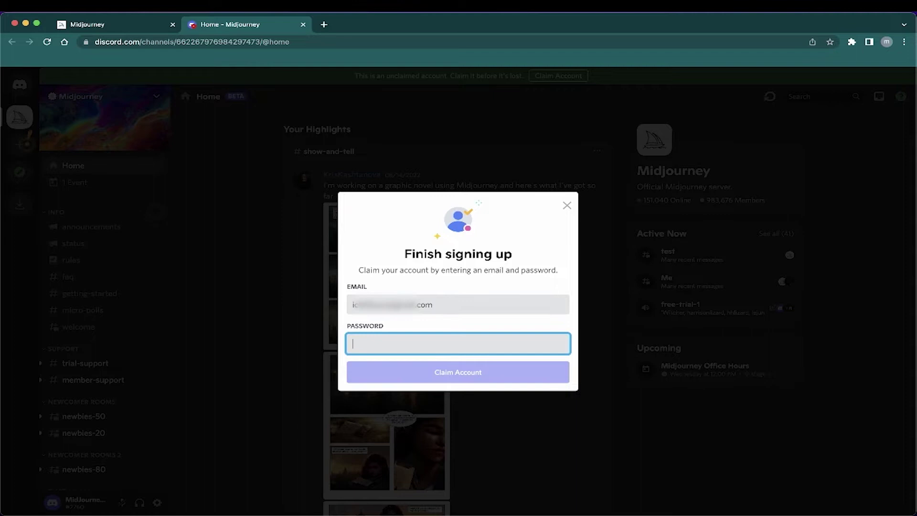
text(*)
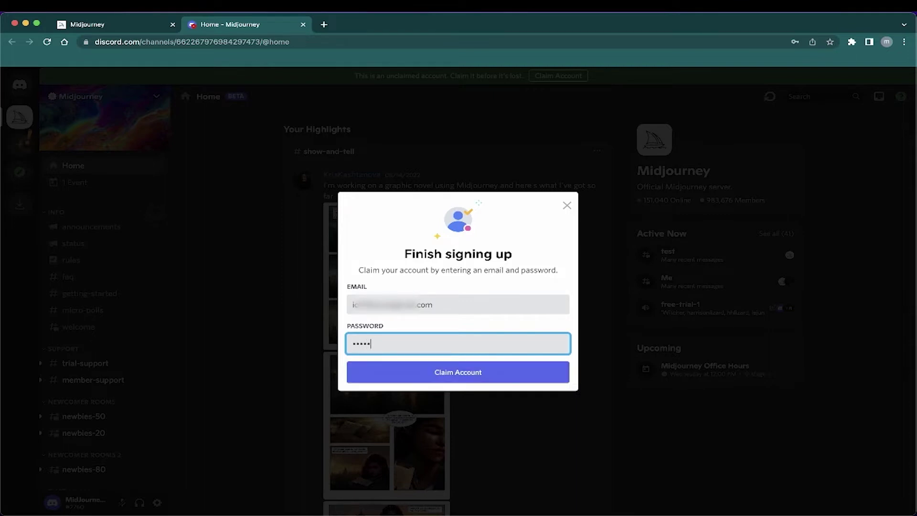
key(BackSpace)
key(BackSpace)
key(BackSpace)
key(BackSpace)
text(*)
click(485, 376)
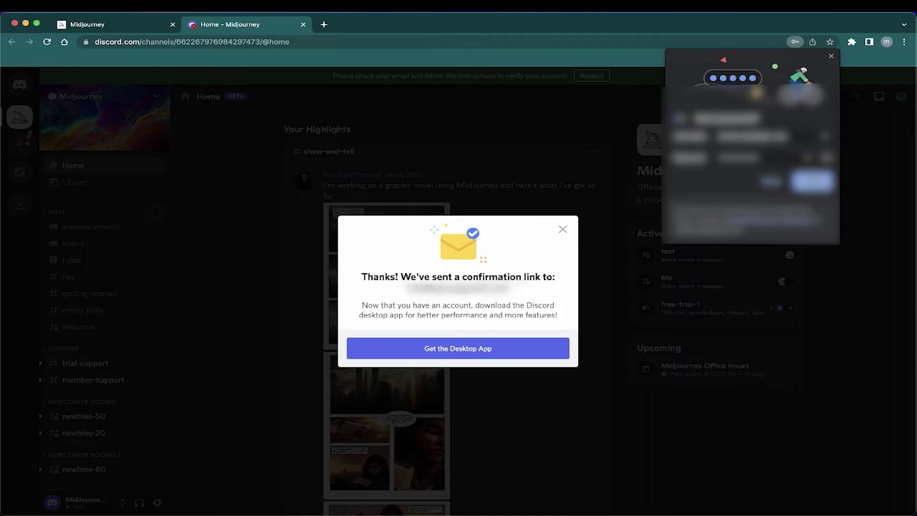
- Dismiss Chrome's save-password offer and download the Discord.dmg desktop installer
click(831, 56)
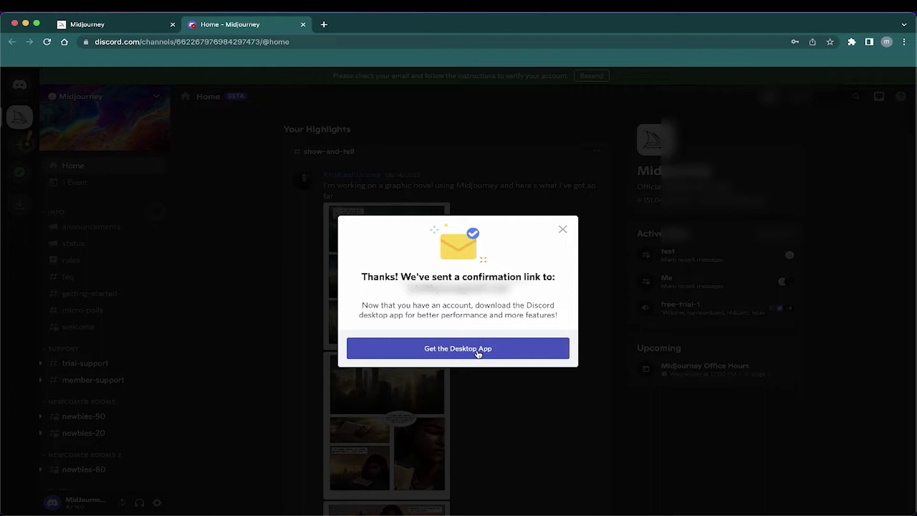
click(478, 353)
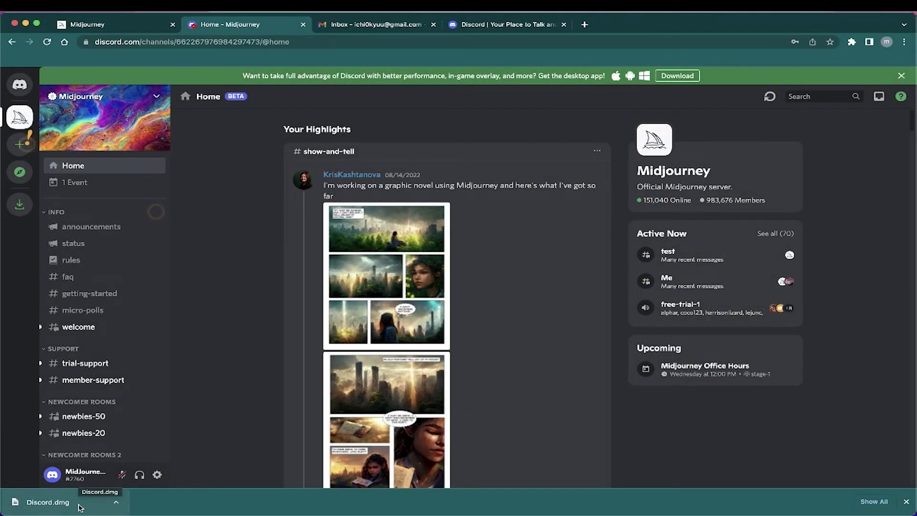
- Open Discord.dmg and copy the Discord app into the Applications folder
click(79, 506)
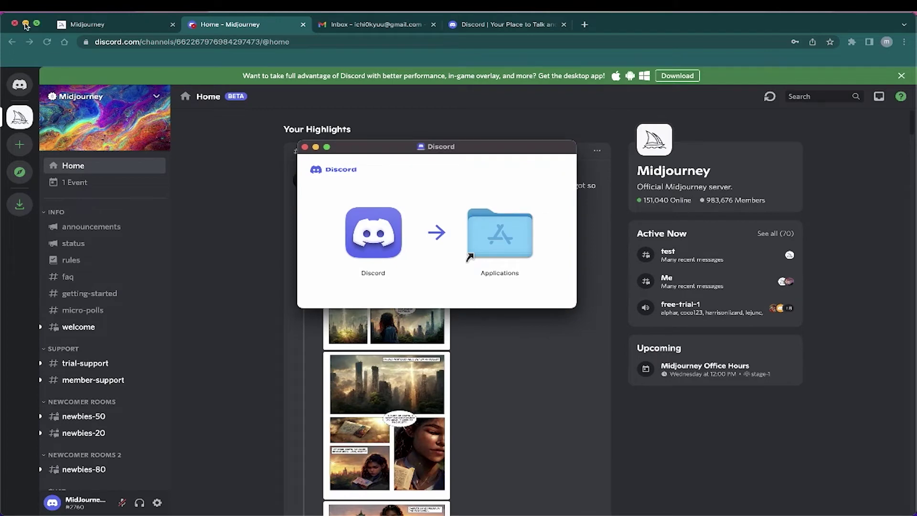
click(26, 24)
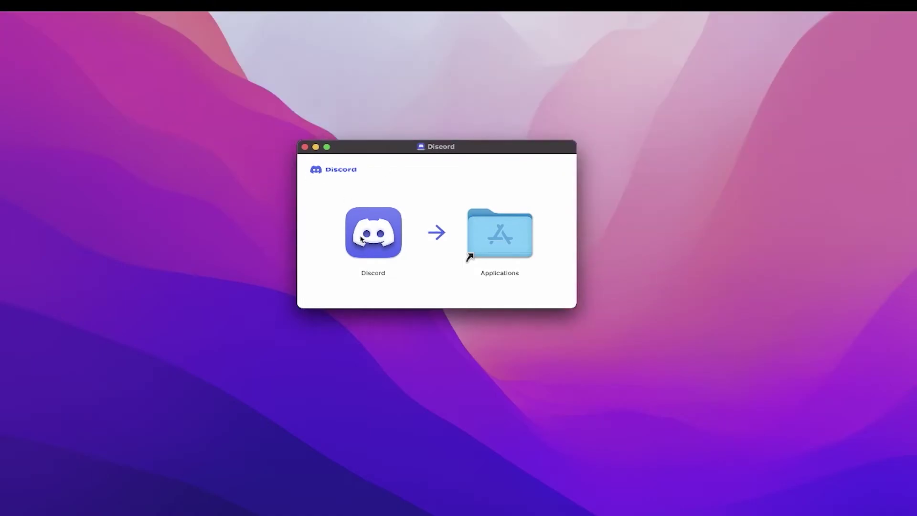
drag(361, 237, 505, 225)
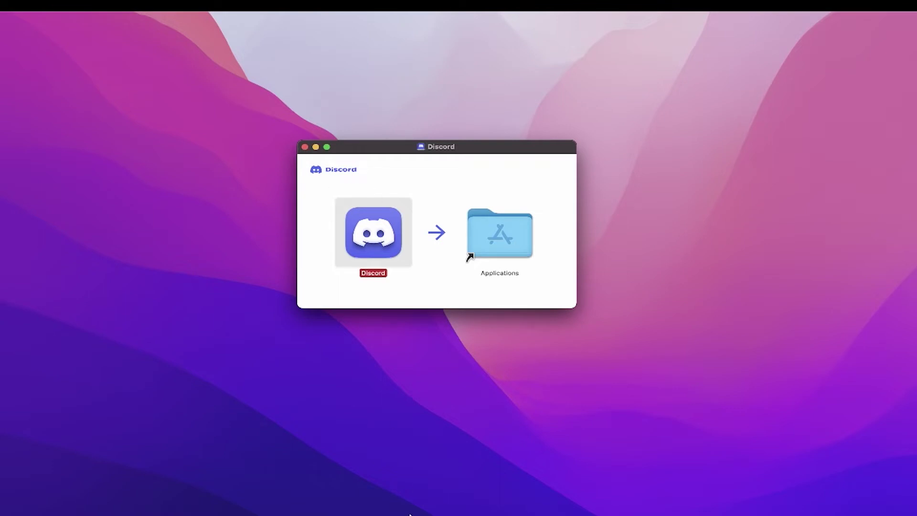
mouse_move(410, 513)
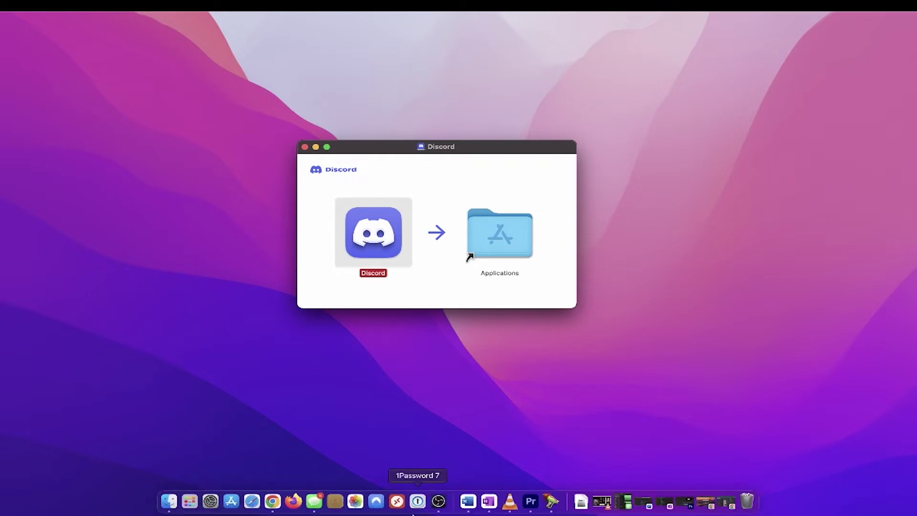
- Launch Discord from Launchpad and allow the downloaded app to open
click(195, 504)
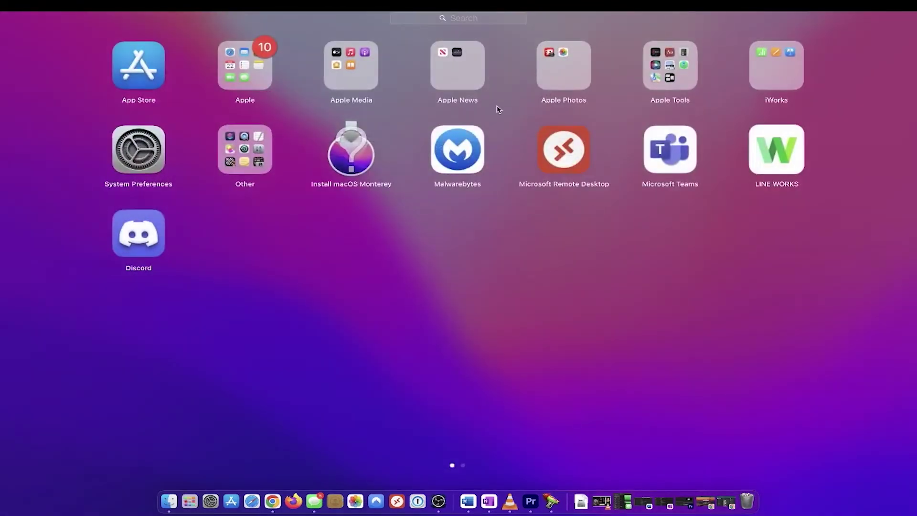
click(147, 240)
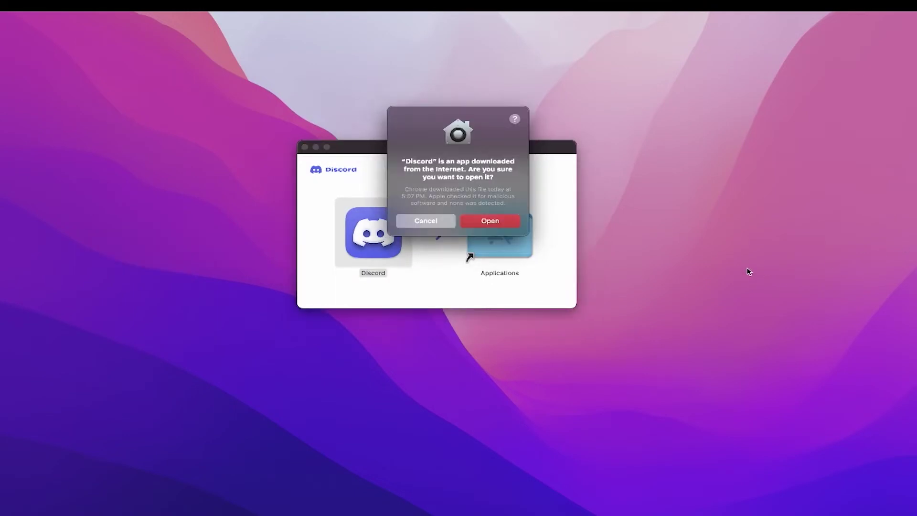
click(503, 224)
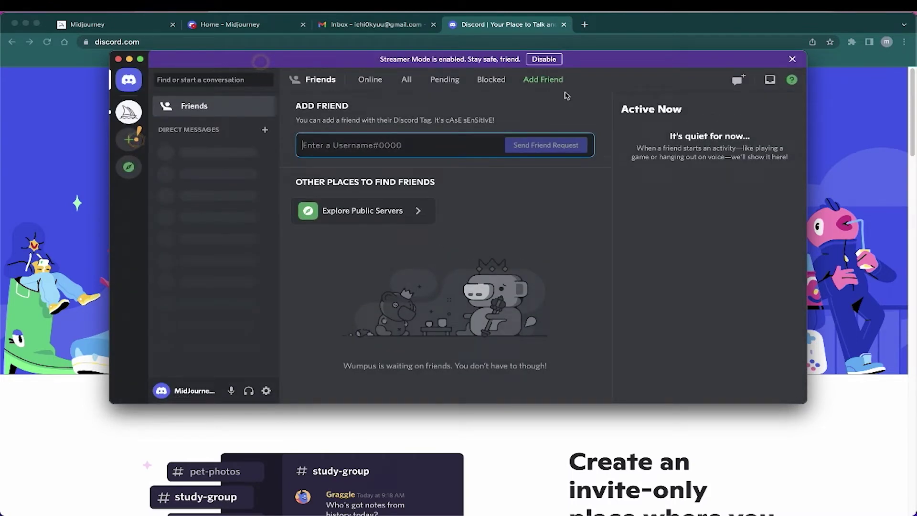
- View the signed-in account's profile card in Discord desktop, then close it
click(643, 84)
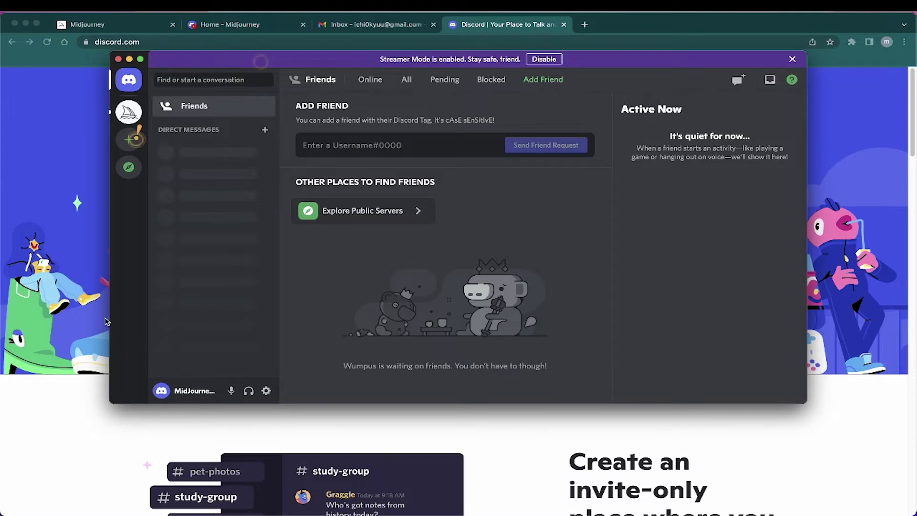
click(182, 394)
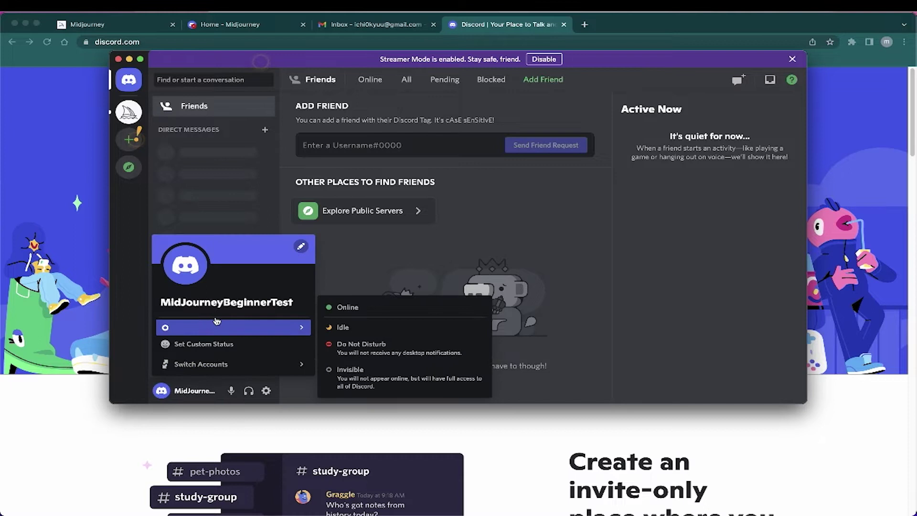
click(531, 227)
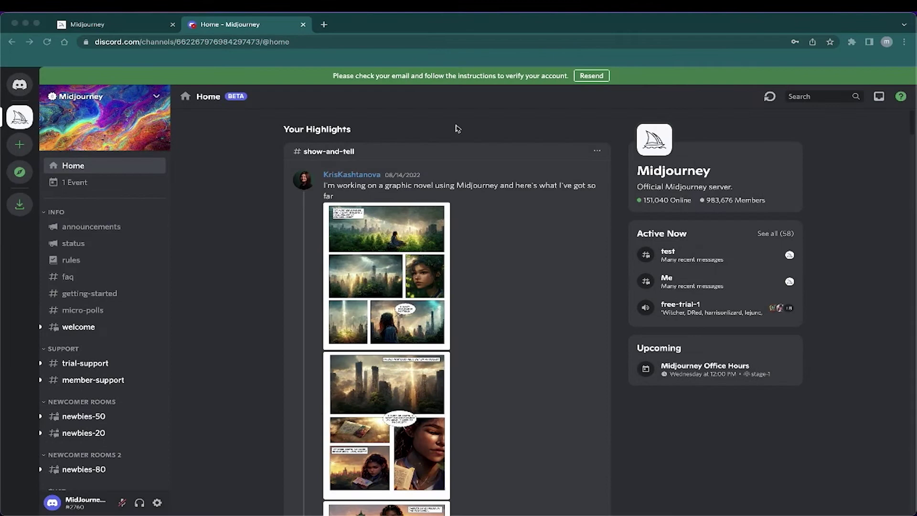
- Open Discord's verification email in Gmail in a new browser tab
click(456, 128)
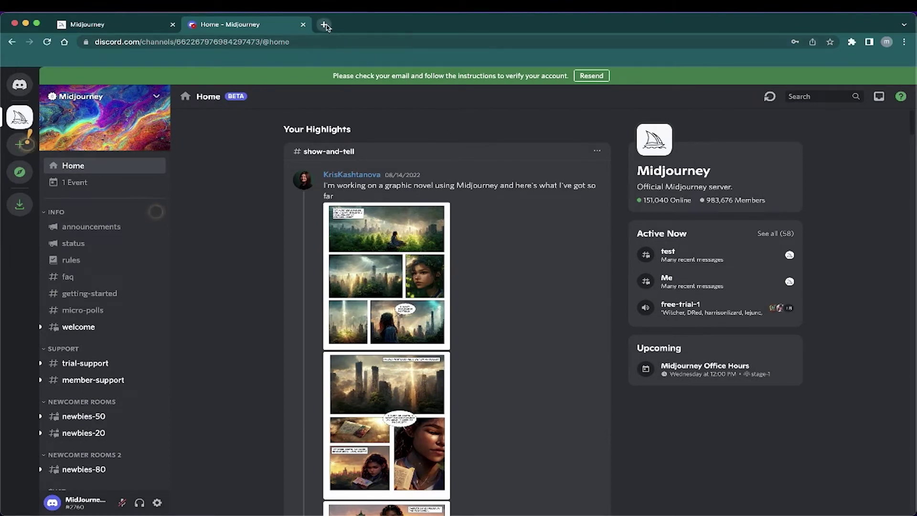
click(324, 24)
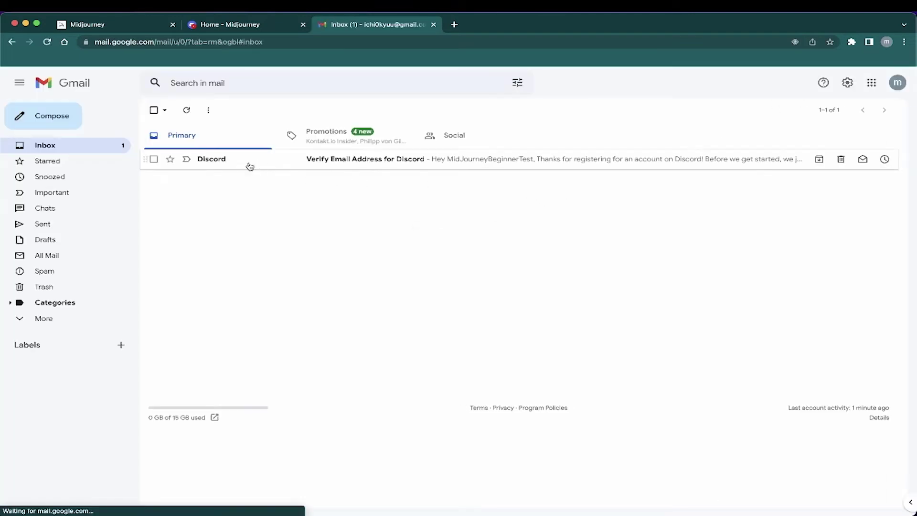
click(275, 166)
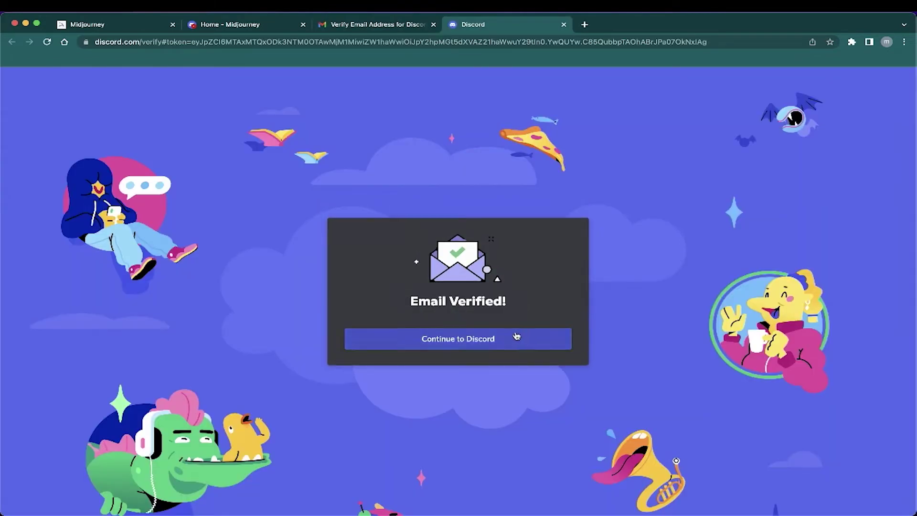
click(507, 339)
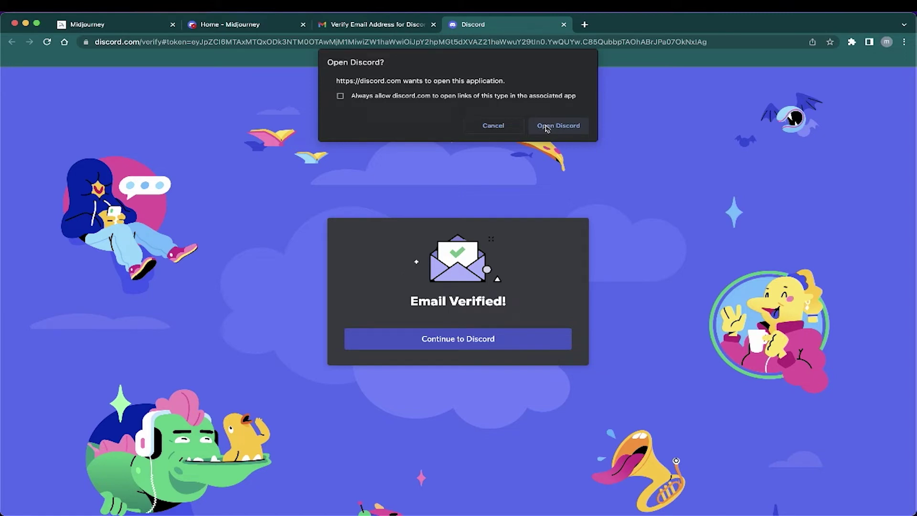
click(546, 126)
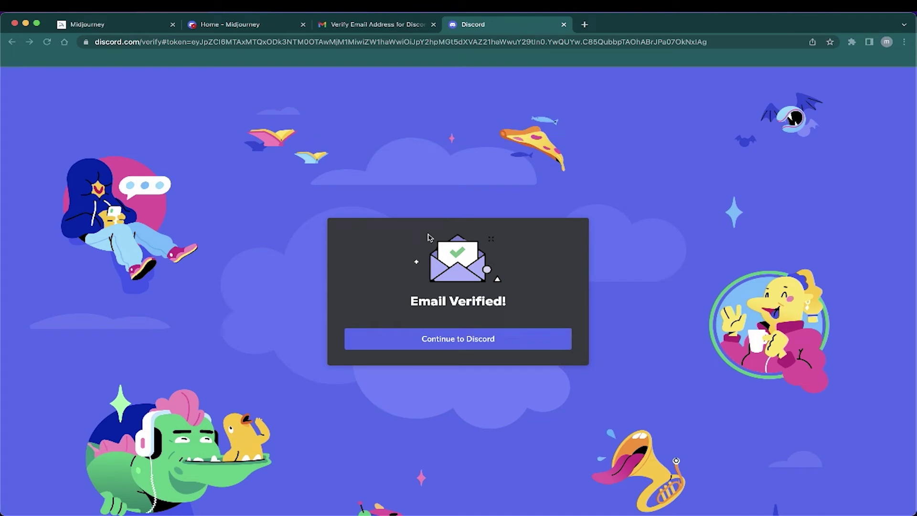
click(506, 344)
mouse_move(430, 514)
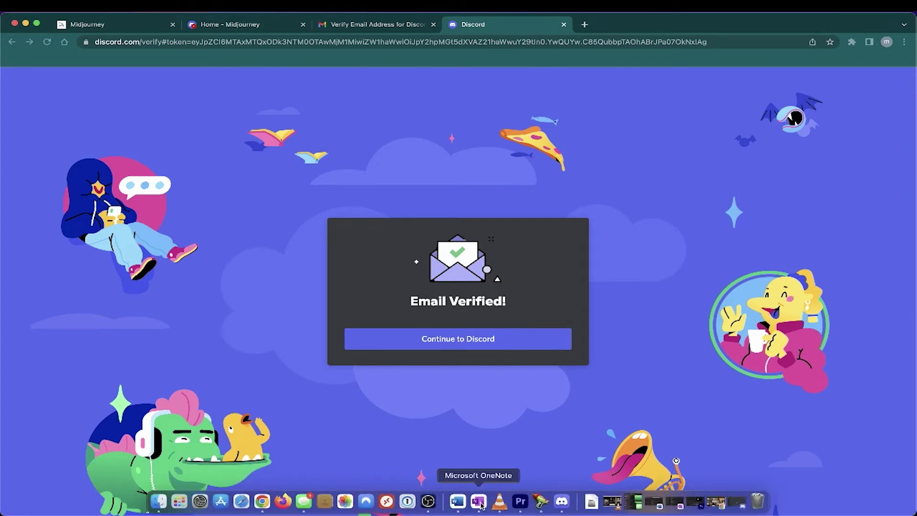
- Bring up Discord desktop from the Dock and open the Midjourney server
click(562, 501)
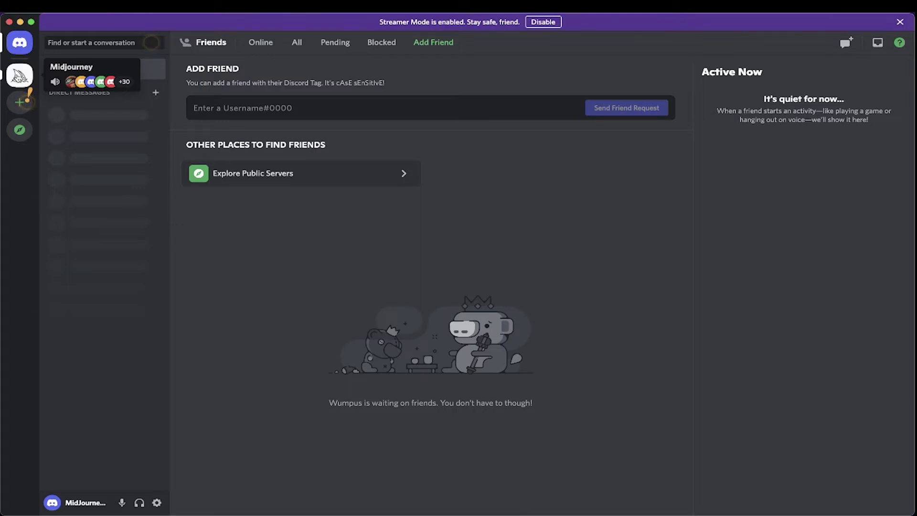
click(19, 75)
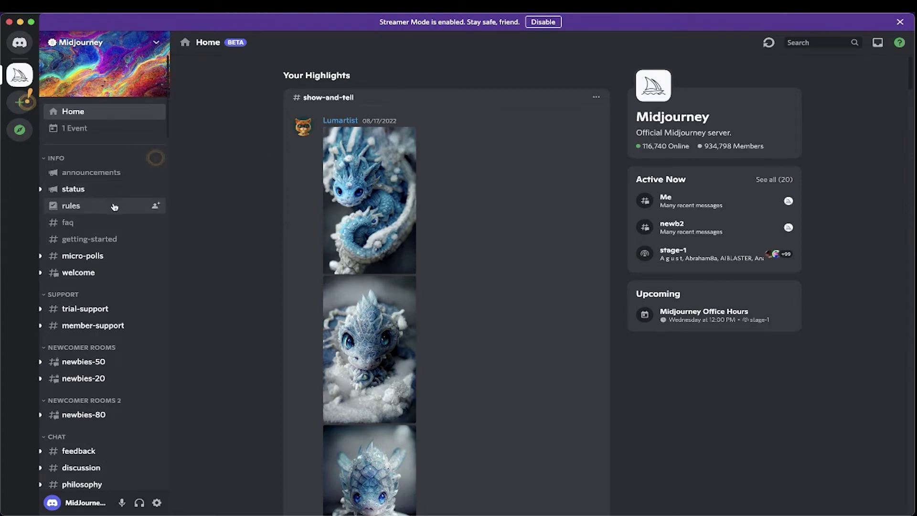
- Scroll down and back up through the Midjourney server's channel list in Discord
scroll(97, 335, down, 1)
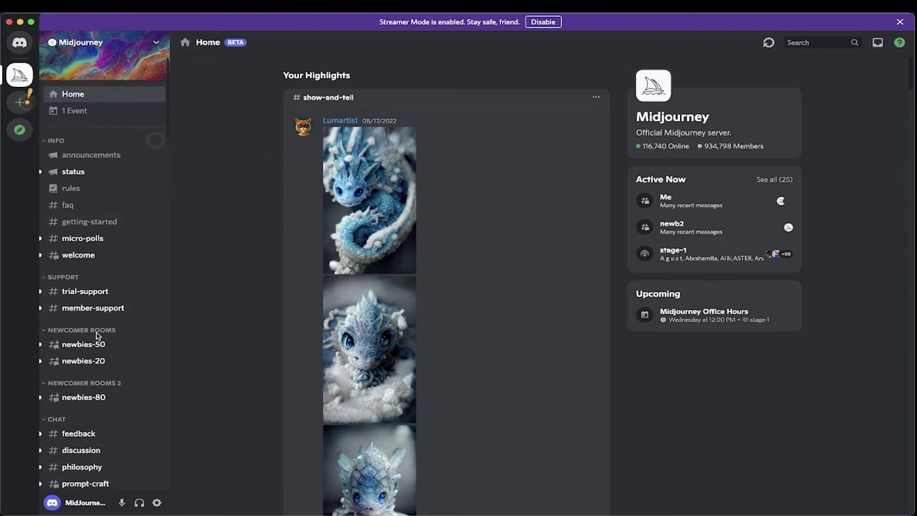
scroll(97, 335, down, 10)
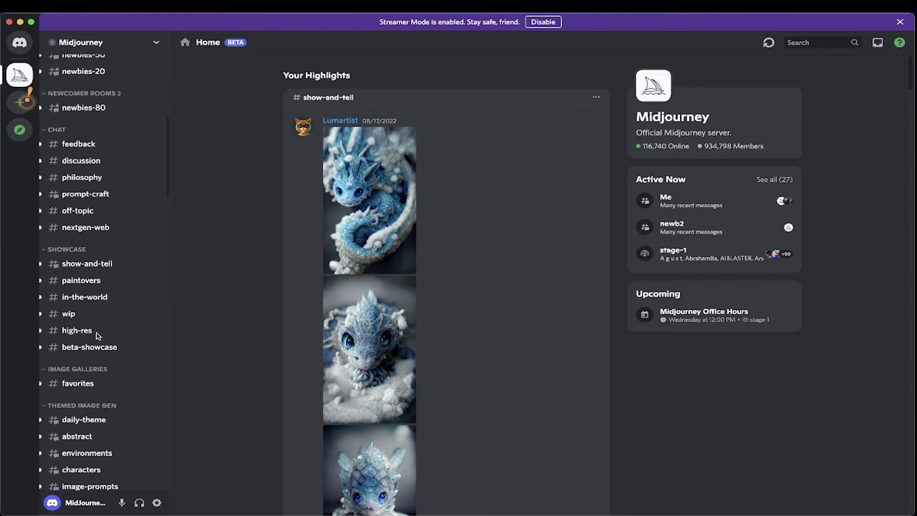
scroll(97, 335, up, 10)
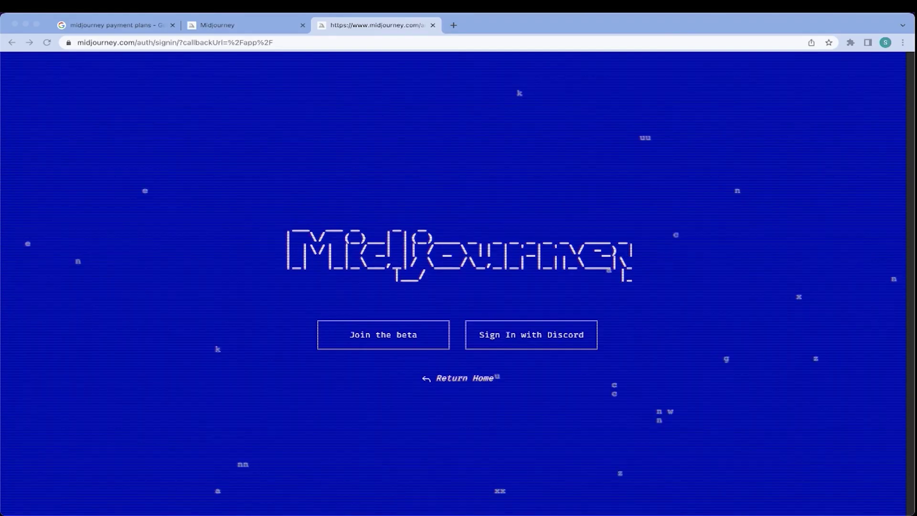
- Sign in to midjourney.com with Discord and authorize Midjourney's access to the account
click(442, 192)
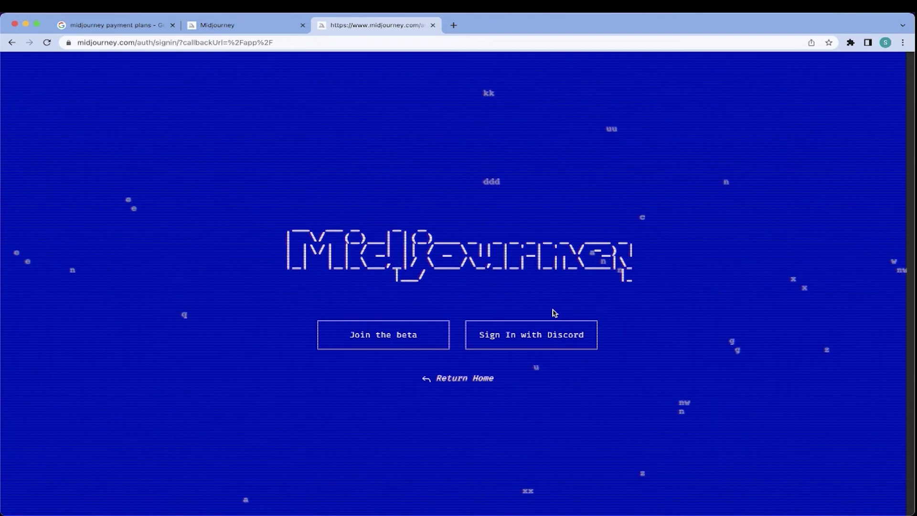
click(583, 343)
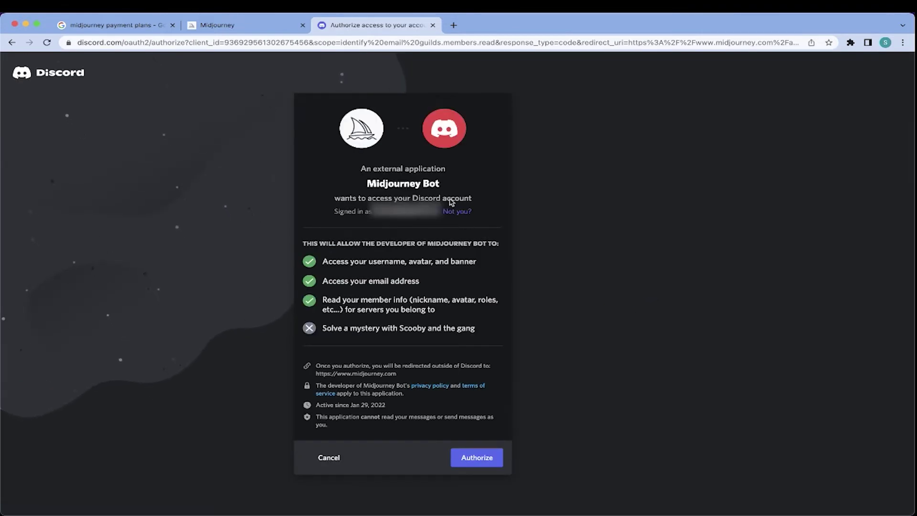
click(473, 456)
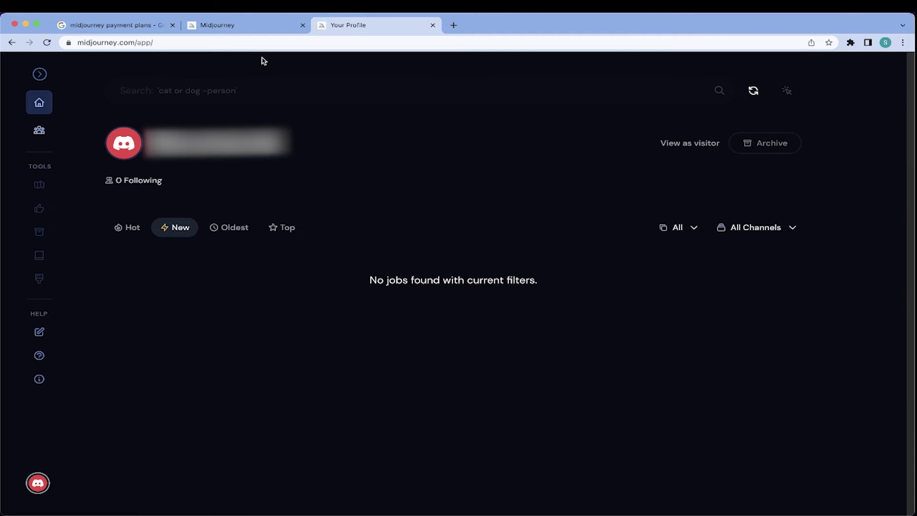
- Sign in with Discord on the Midjourney homepage tab too, then compare both profile tabs
click(257, 28)
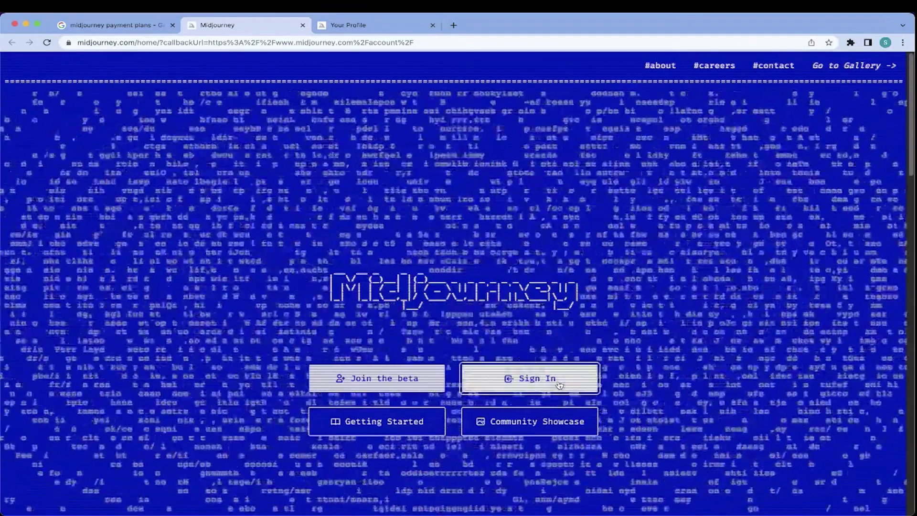
click(558, 385)
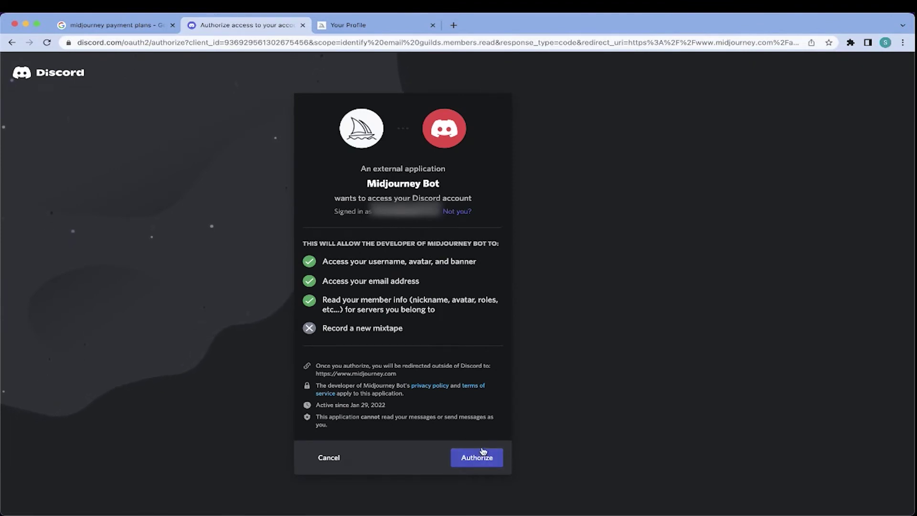
click(487, 457)
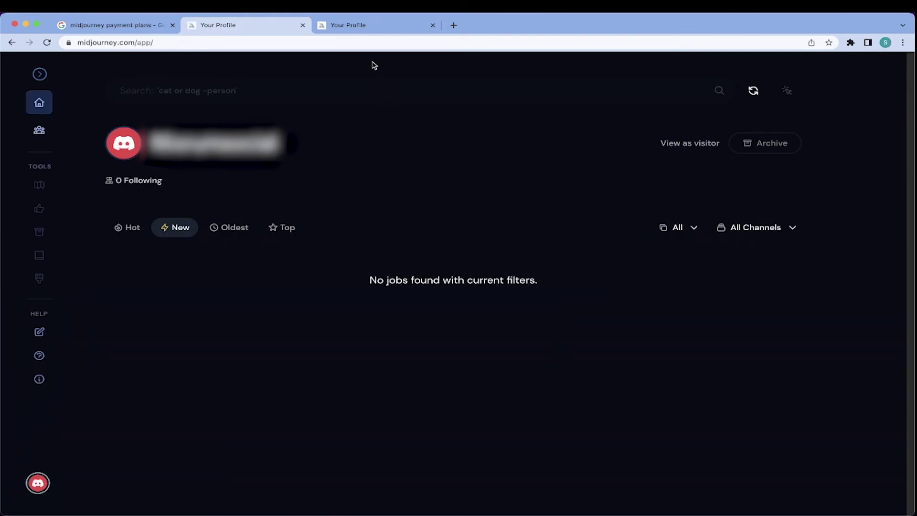
click(366, 24)
click(268, 24)
- Choose Manage Plan from the Discord avatar menu to reach the subscription purchase page
click(40, 484)
click(40, 484)
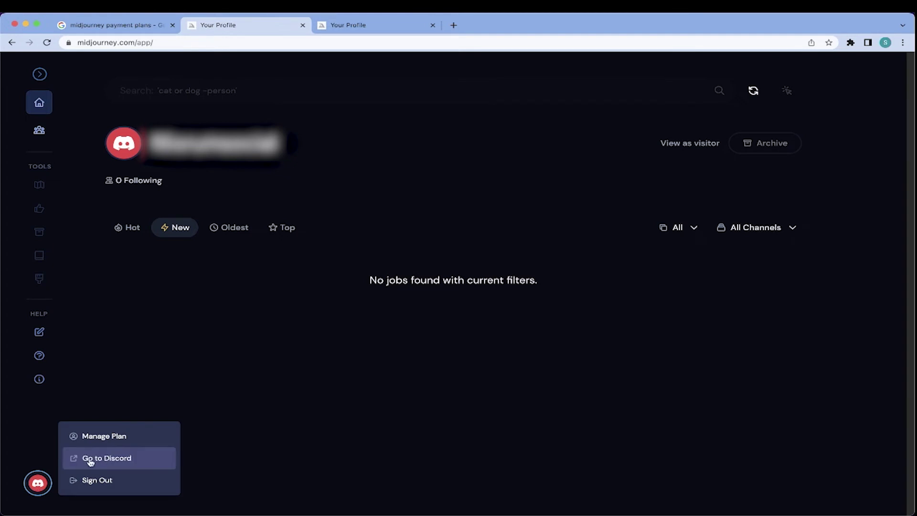
click(115, 442)
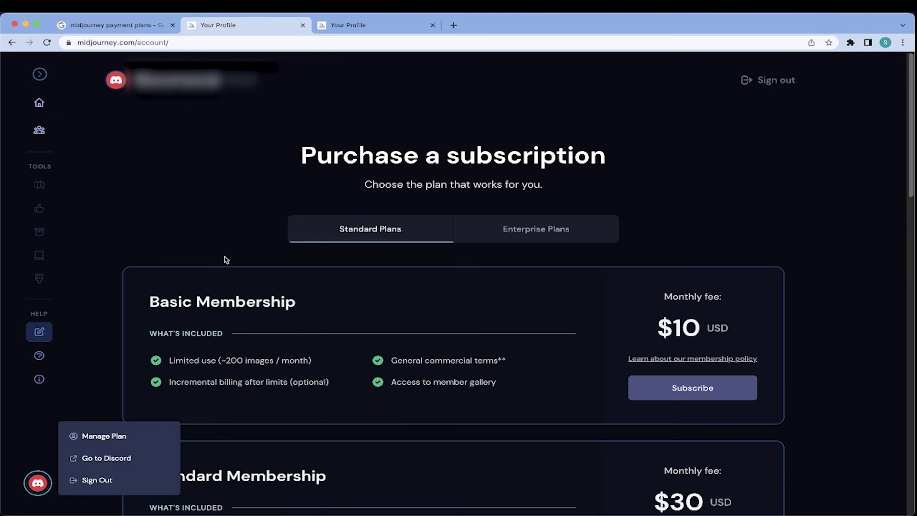
- Dismiss the avatar menu and review the $10 Basic and $30 Standard plans and FAQ
click(196, 227)
scroll(273, 370, down, 3)
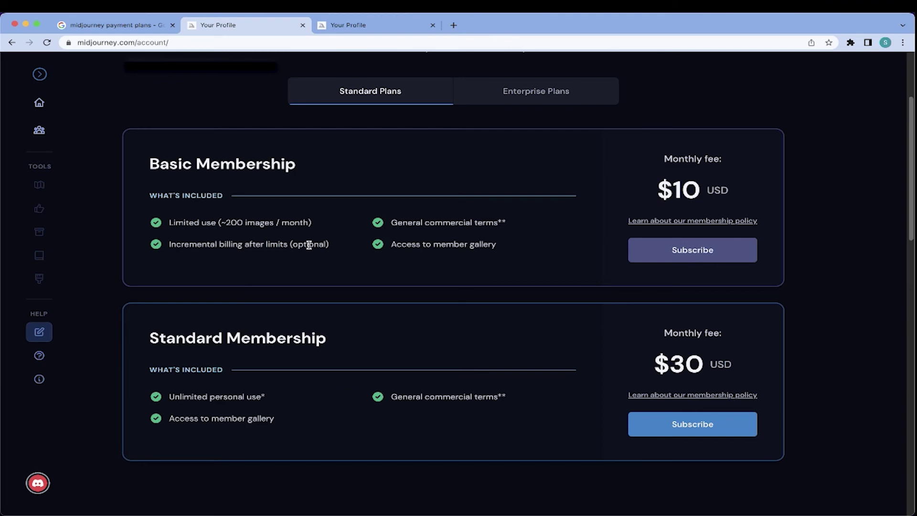
scroll(426, 319, down, 2)
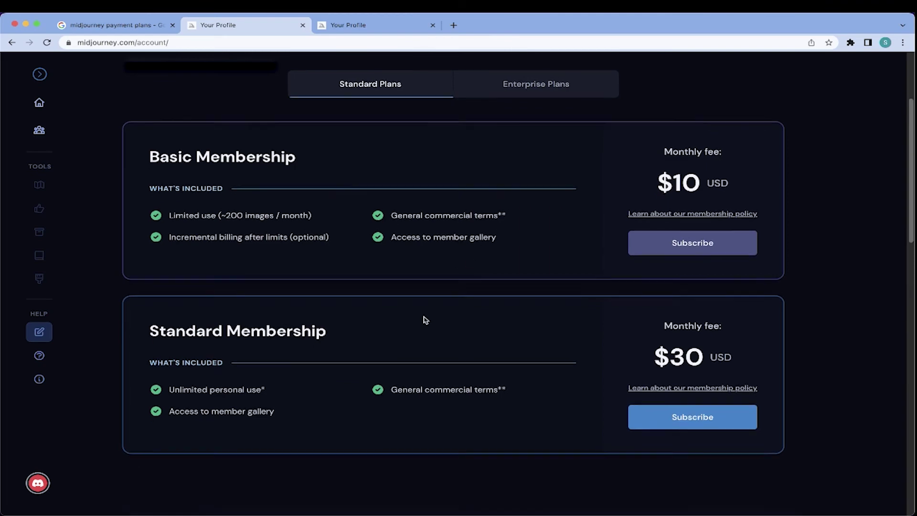
scroll(425, 319, down, 4)
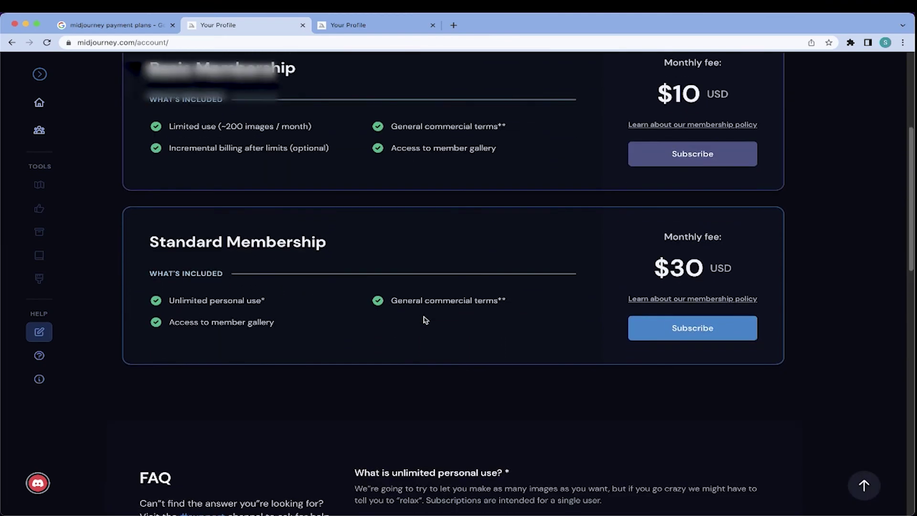
scroll(425, 319, down, 4)
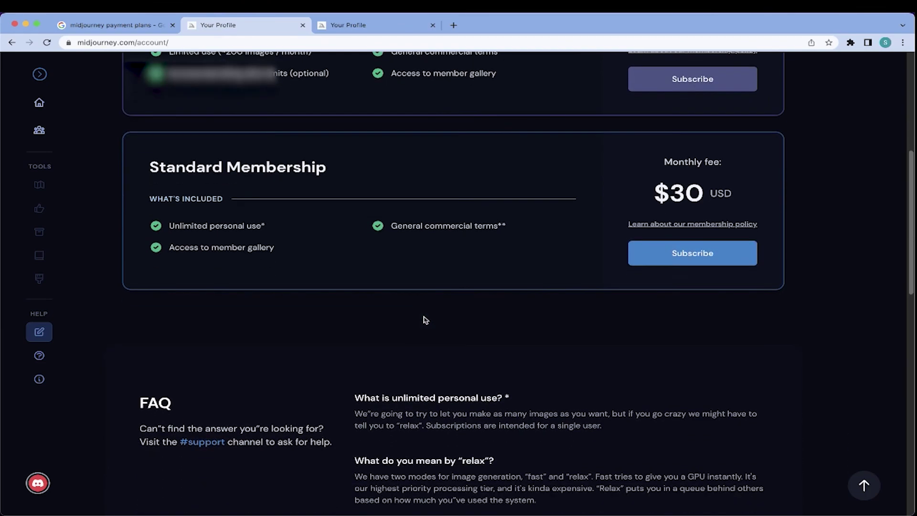
scroll(425, 319, down, 4)
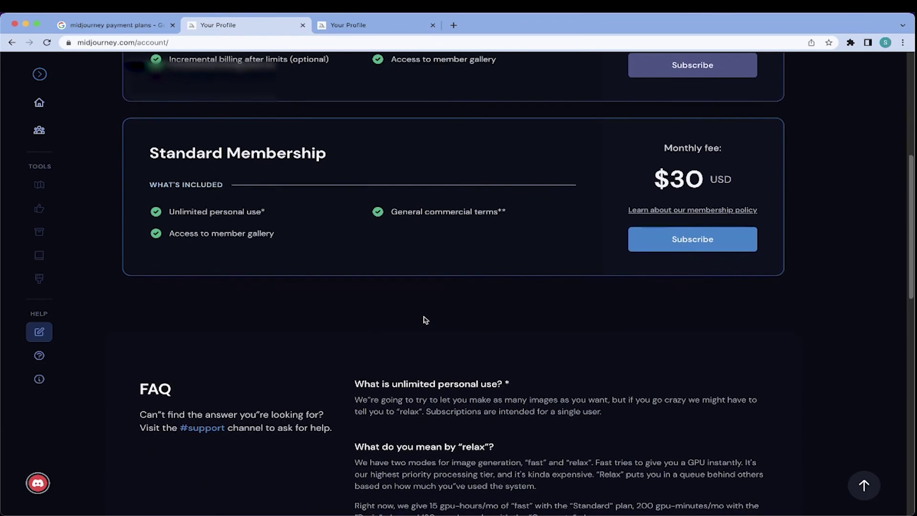
scroll(425, 319, down, 12)
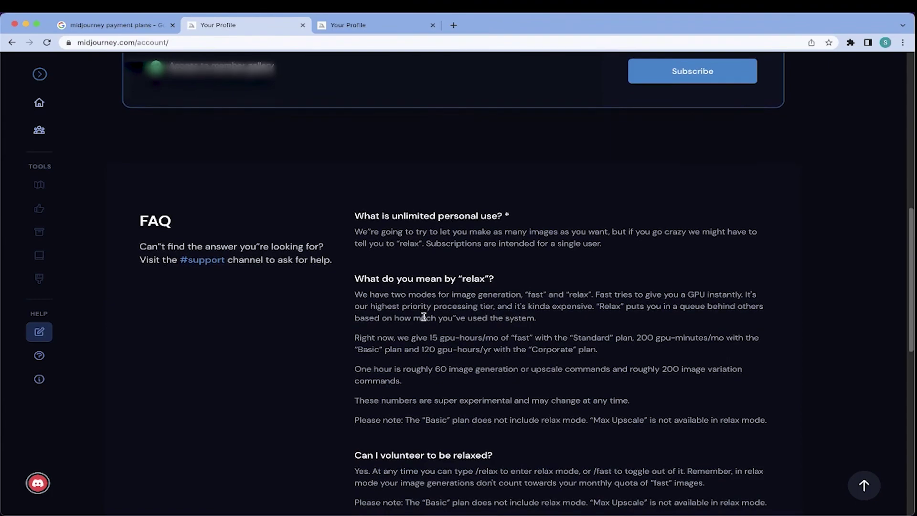
scroll(423, 316, down, 4)
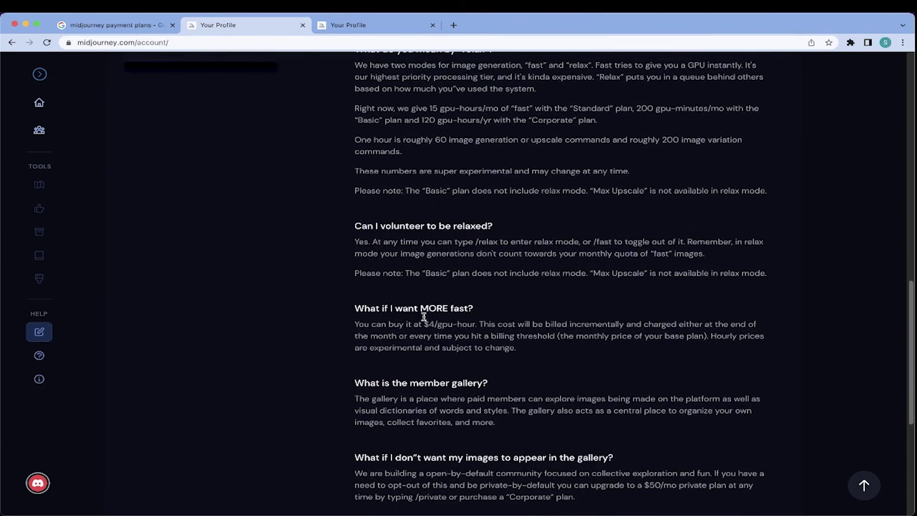
scroll(423, 316, up, 20)
scroll(424, 317, up, 10)
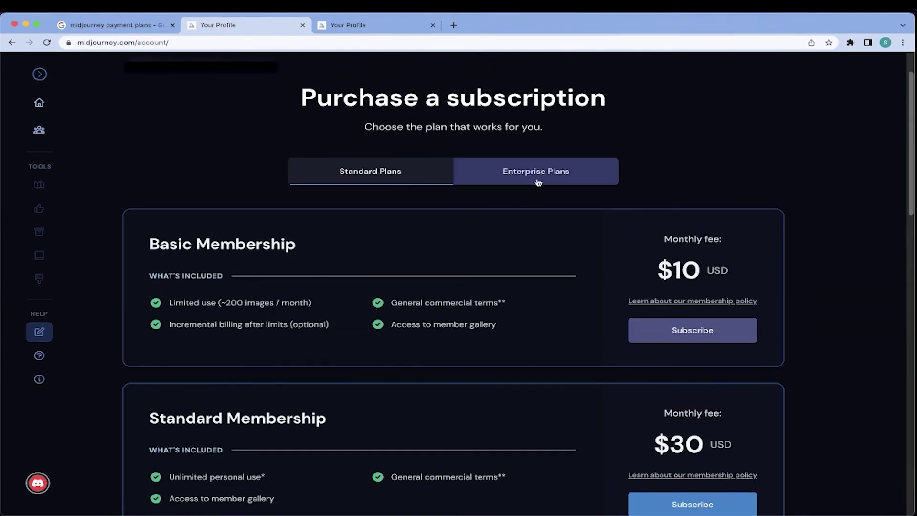
- Show Enterprise Plans and review the $600-a-year Corporate Membership card and its FAQ
click(538, 179)
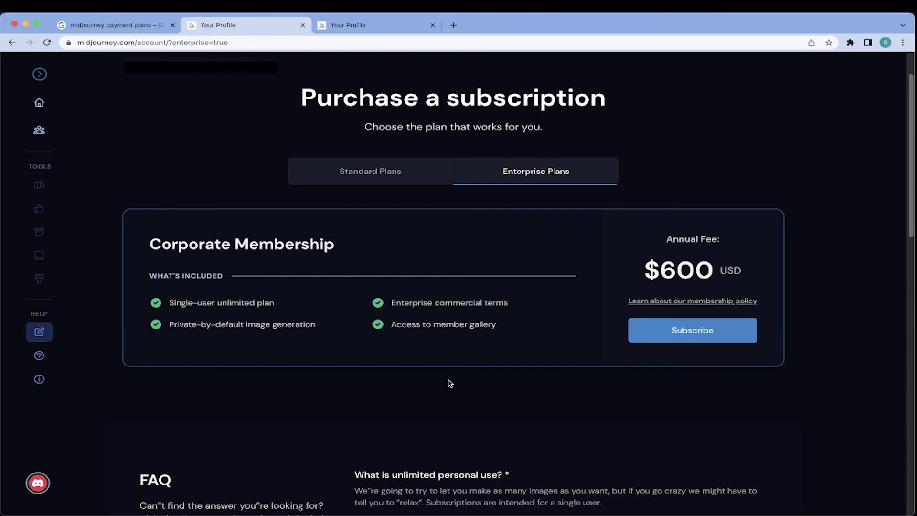
scroll(449, 383, down, 2)
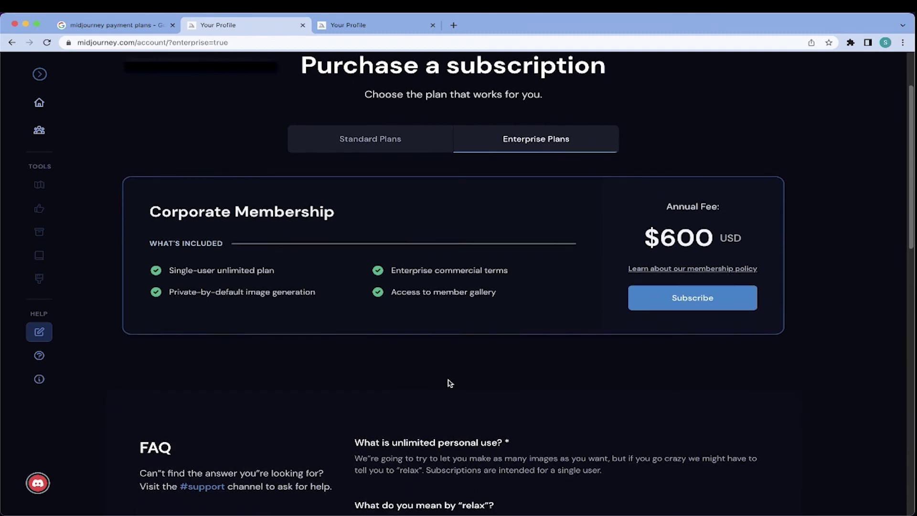
scroll(449, 381, down, 5)
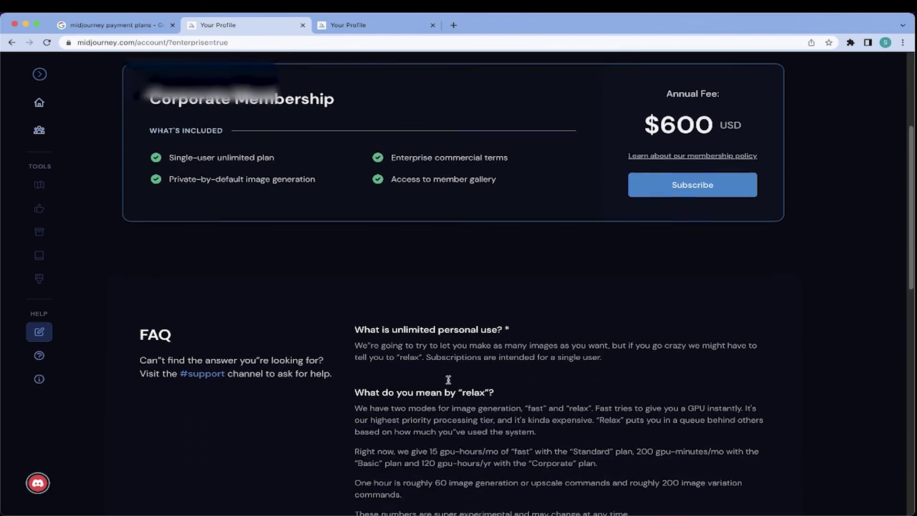
scroll(448, 379, down, 8)
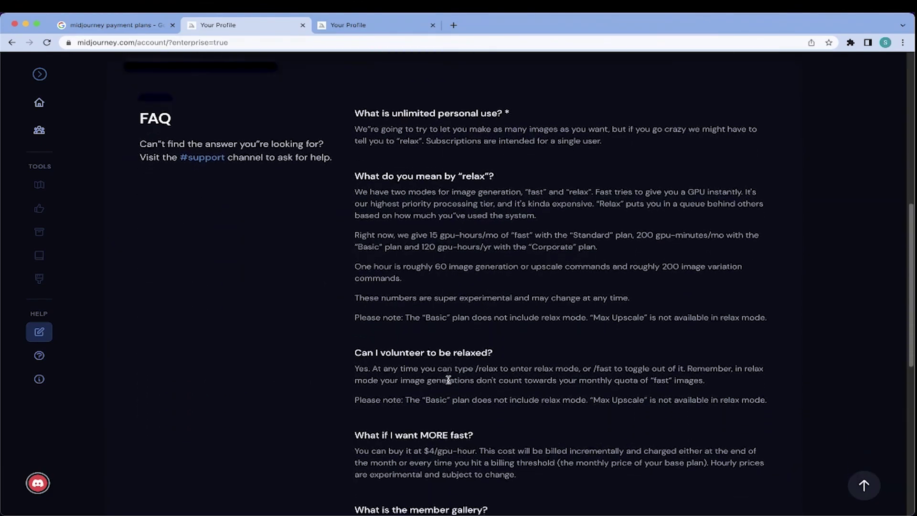
scroll(448, 379, down, 4)
scroll(448, 380, down, 3)
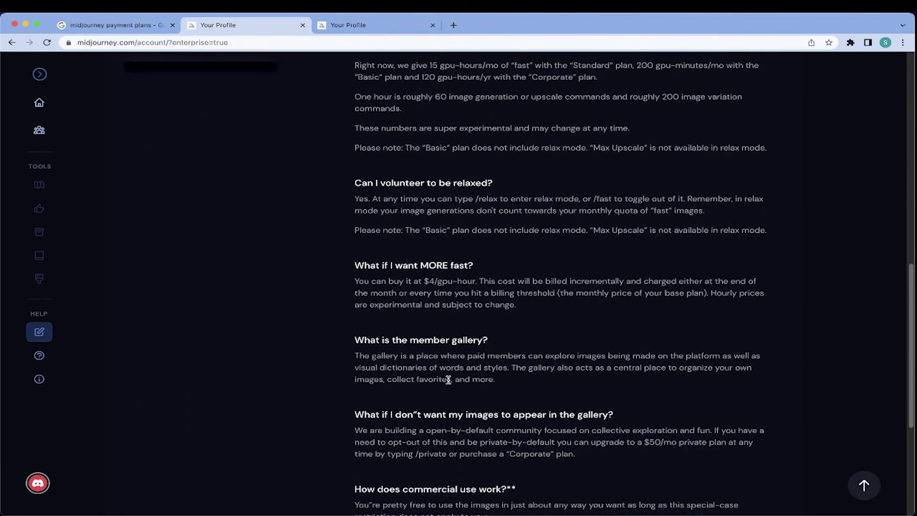
scroll(448, 380, up, 15)
scroll(448, 380, up, 8)
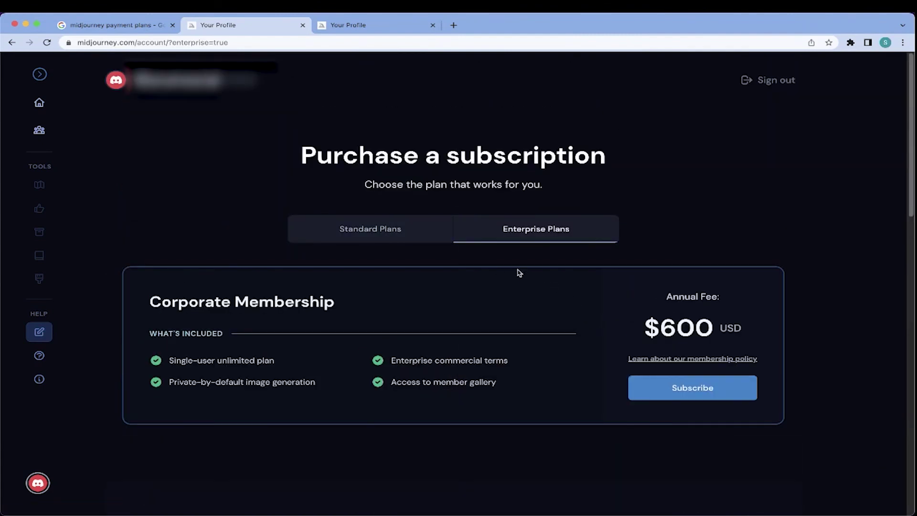
- Return to Standard Plans with the $10 Basic and $30 Standard cards in view
click(418, 234)
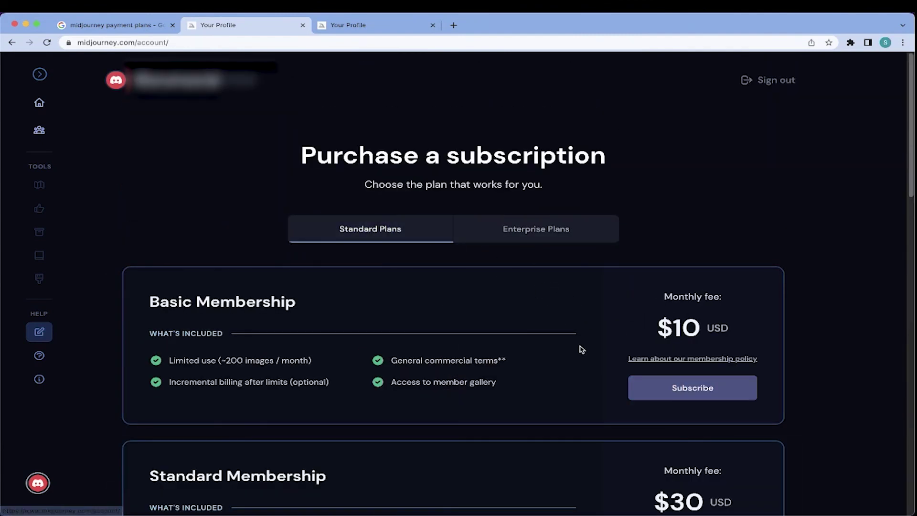
scroll(580, 349, down, 2)
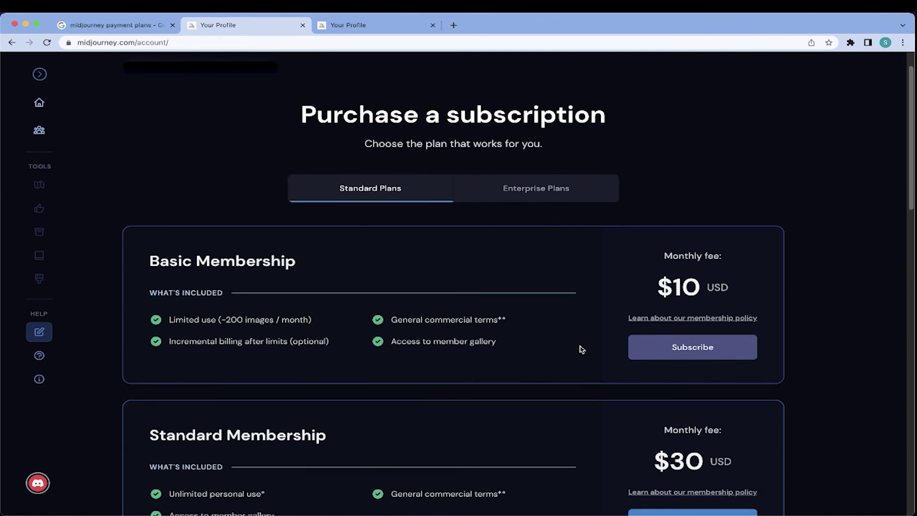
scroll(582, 349, down, 3)
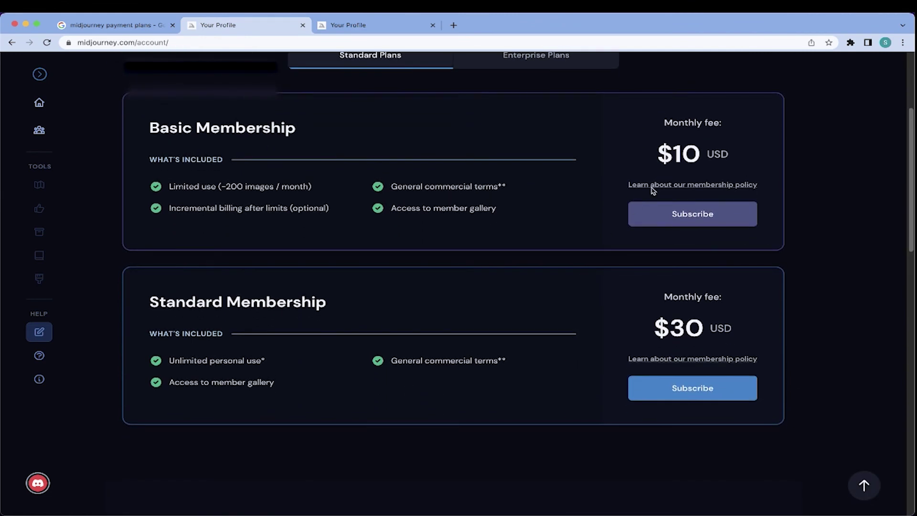